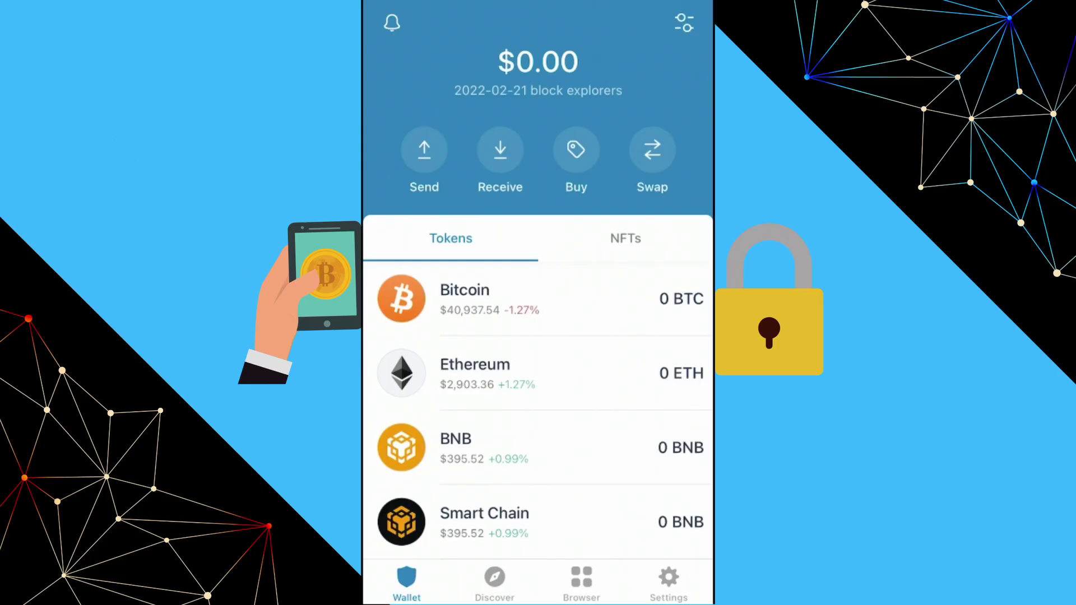
Open Ethereum in the token list and show its receive address with the QR code.
click(475, 372)
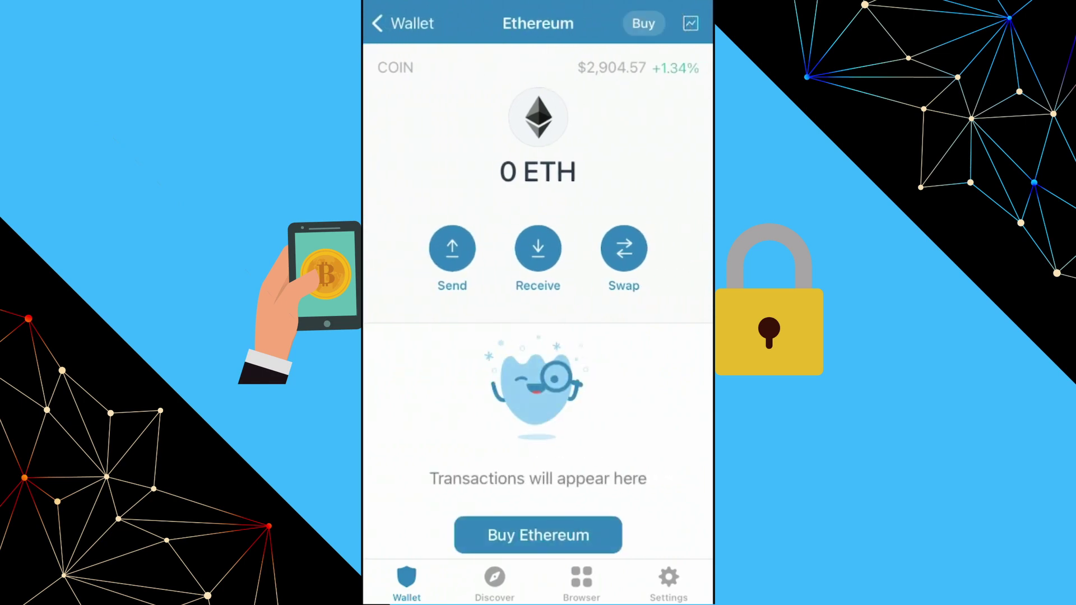
click(538, 249)
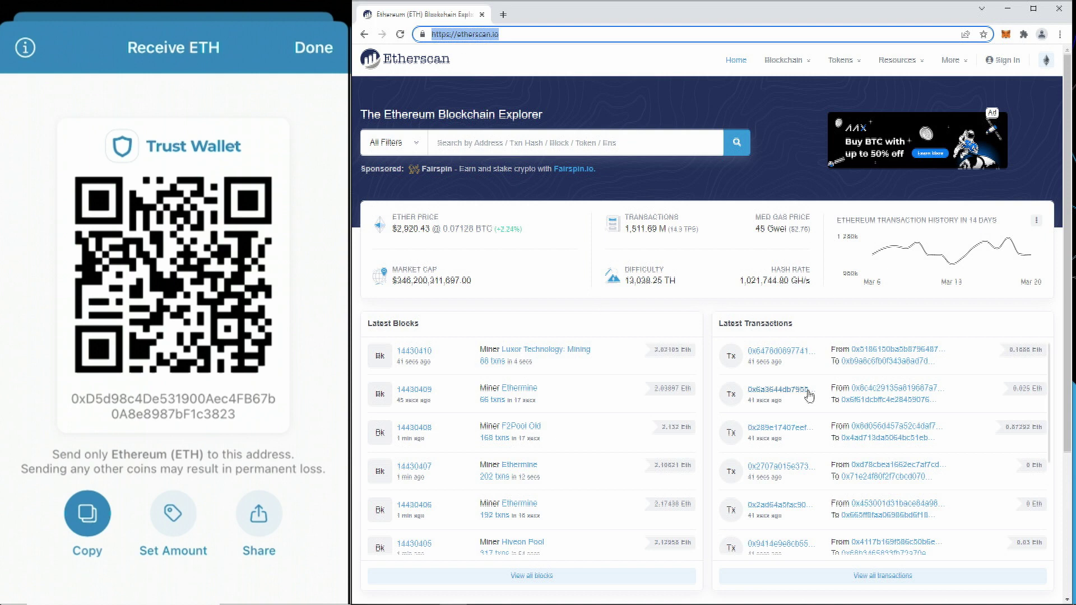
Look up the wallet address on Etherscan and highlight its 0.038094602685177102 Ether balance ($111.29).
click(515, 140)
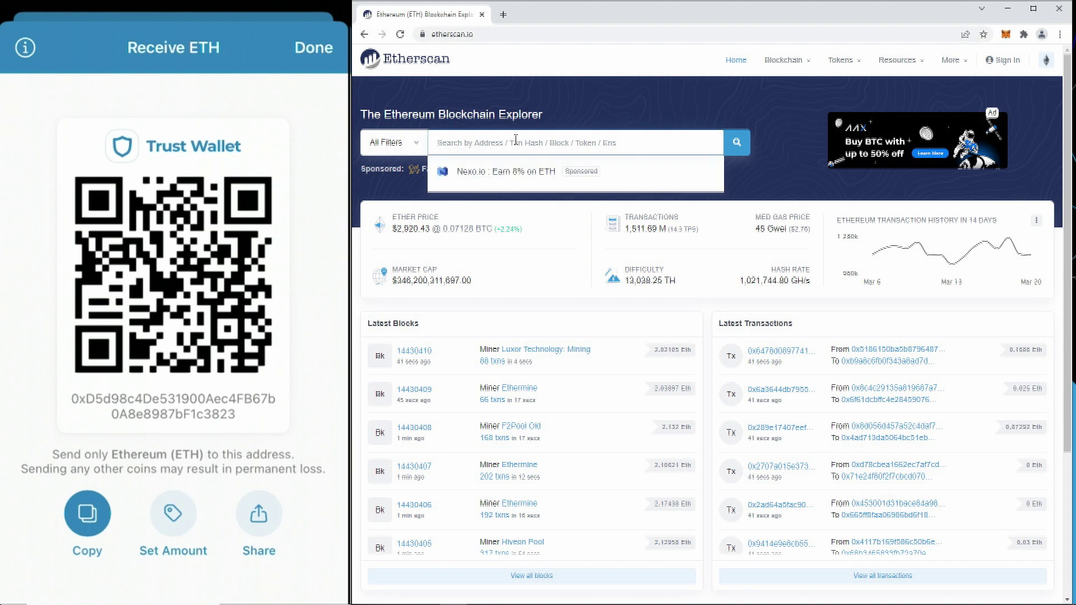
text(0xd5d98c4de531900aec4fb67b0a8e8987bf1c3823)
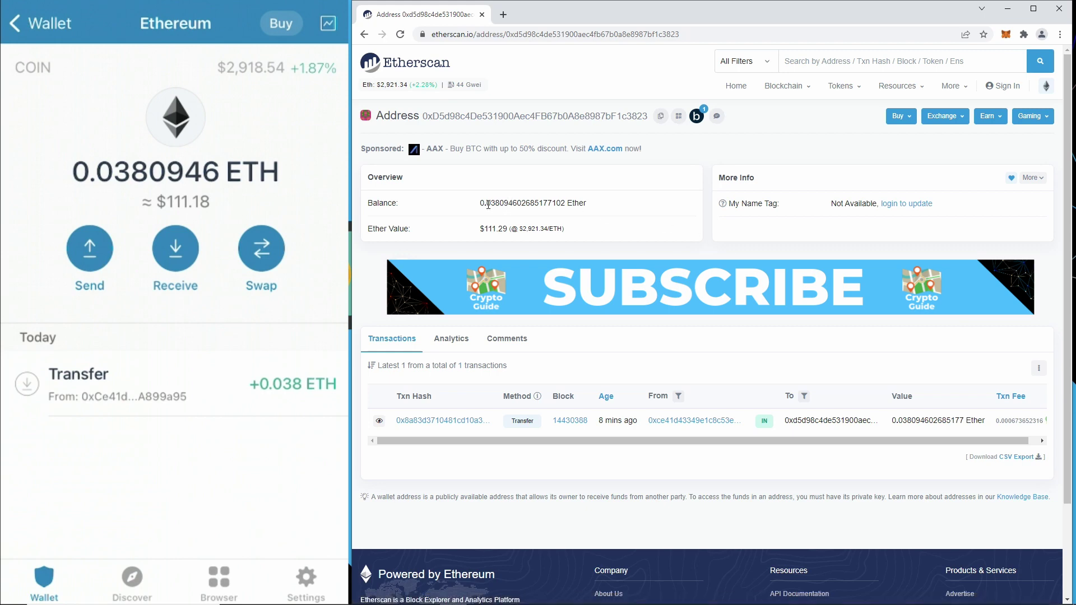
drag(480, 203, 566, 203)
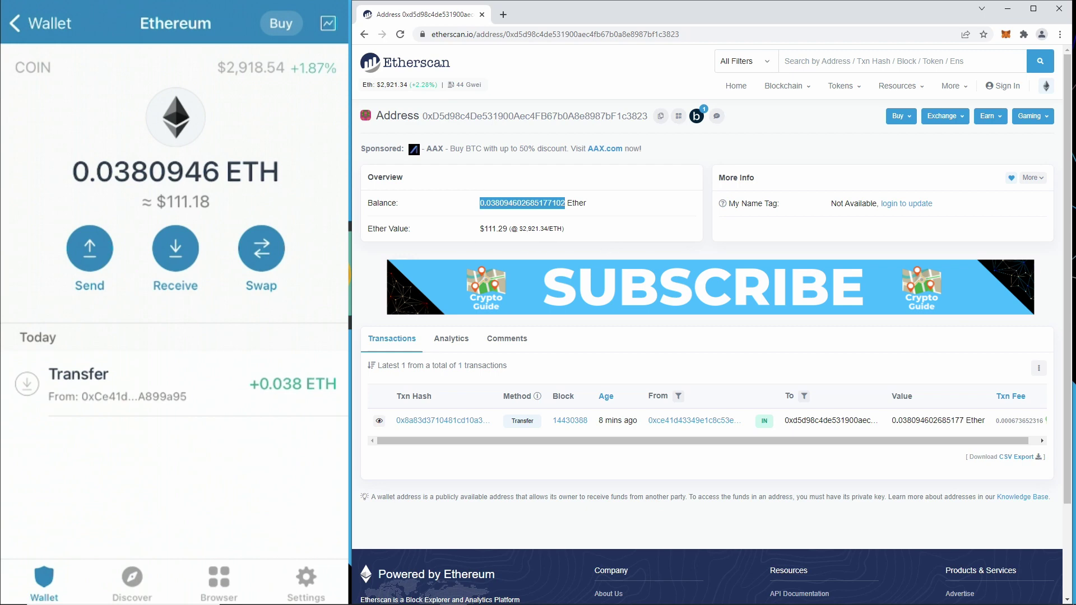
drag(507, 229, 481, 229)
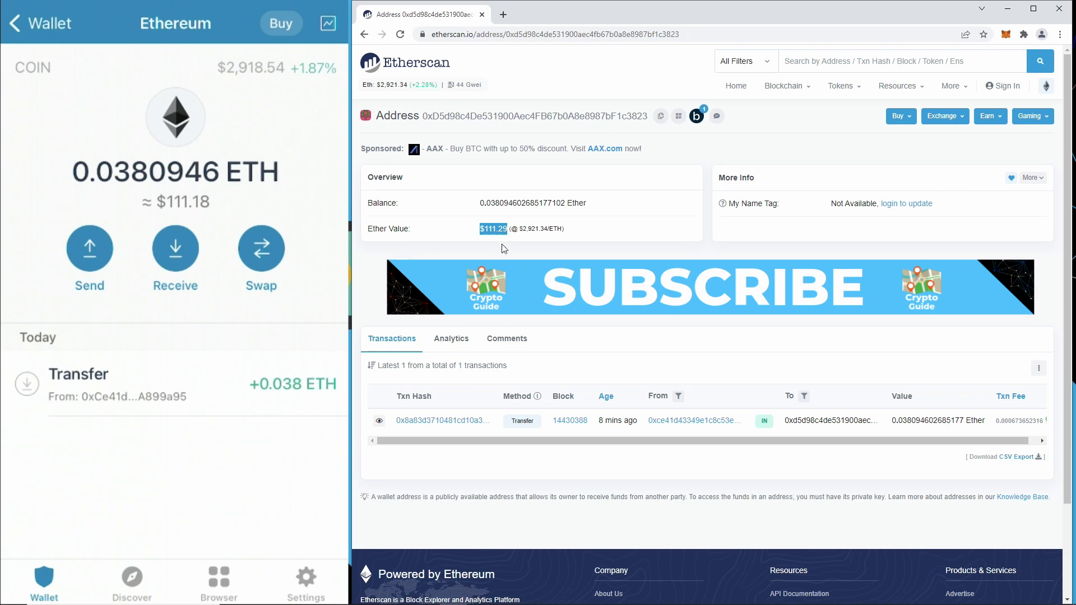
double_click(505, 204)
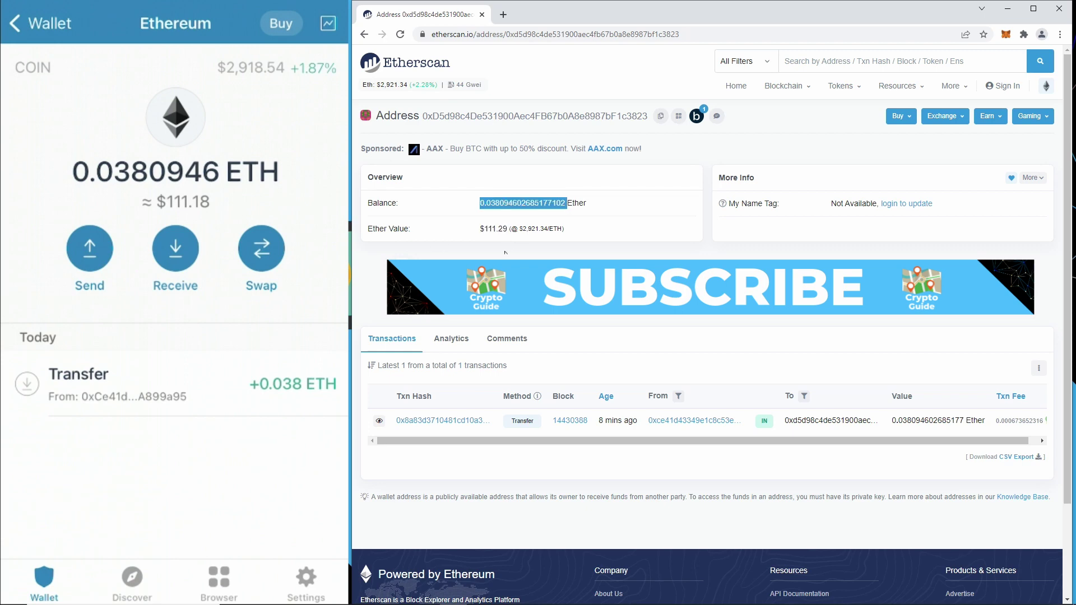
click(532, 247)
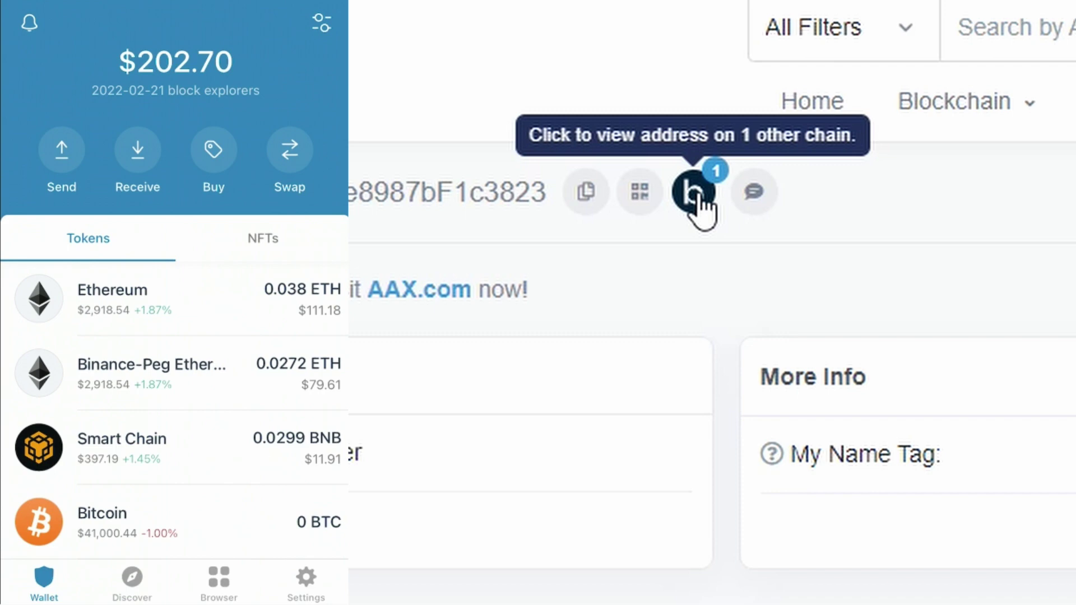
Look up the address on Blockscan and highlight the searched address in the page URL.
click(694, 193)
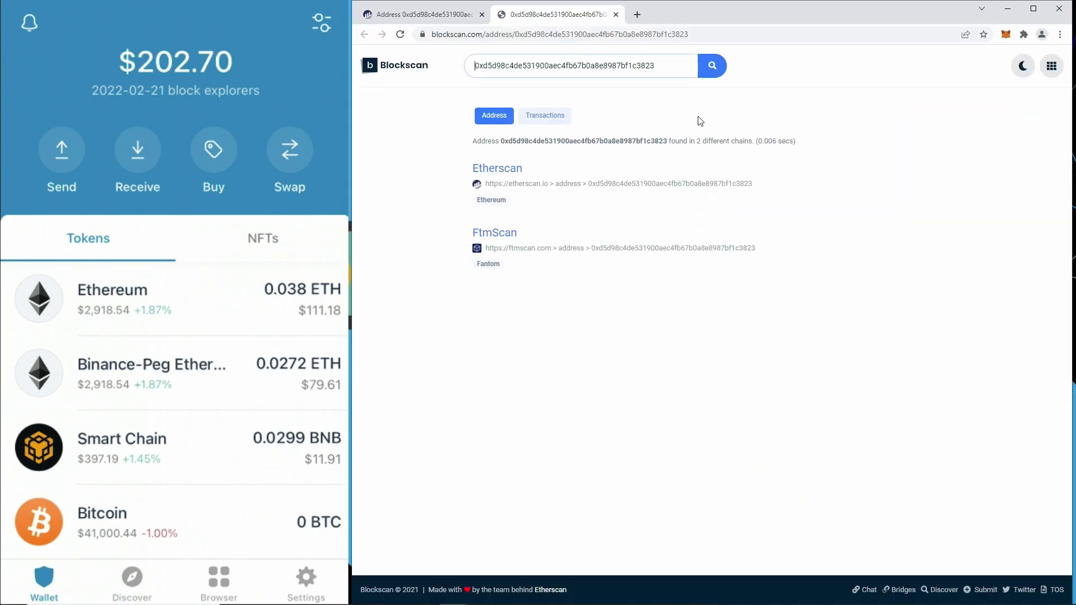
click(495, 35)
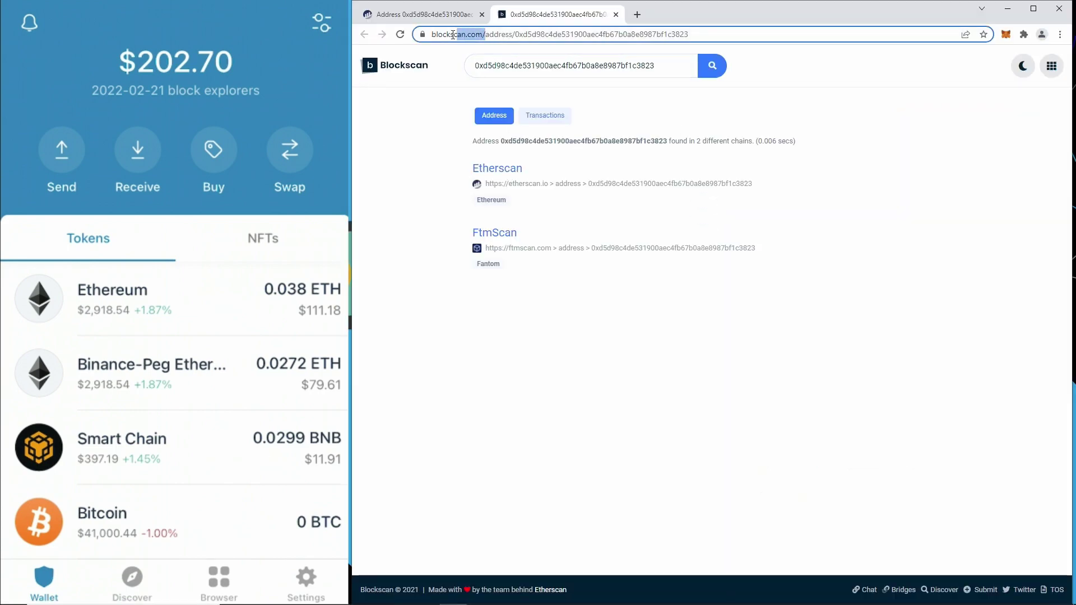
click(495, 36)
key(shift+Home)
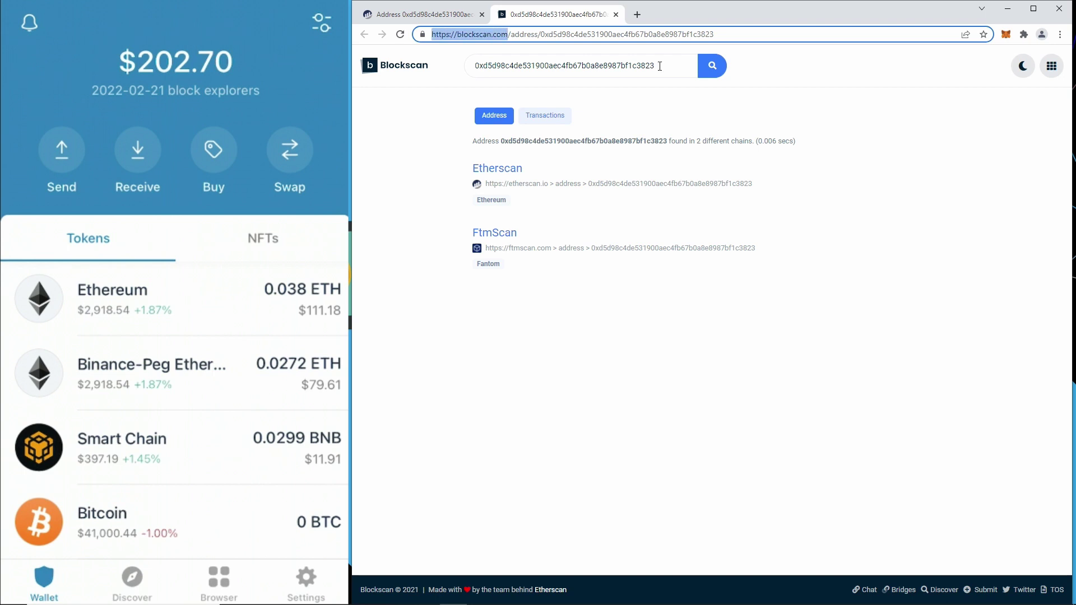
drag(662, 66, 408, 67)
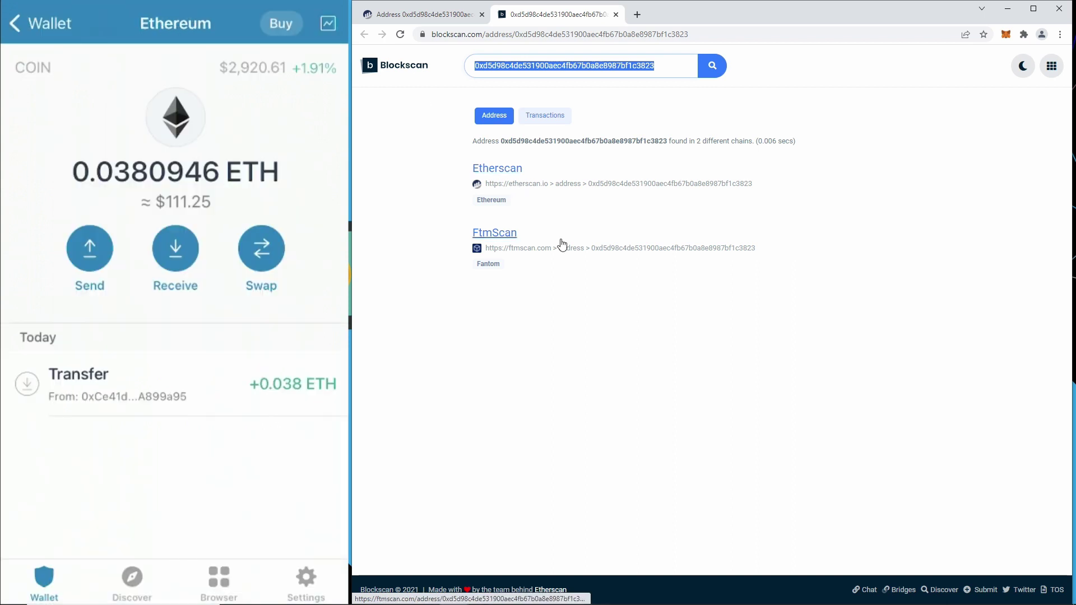
Open the address's FtmScan result in a new tab.
click(457, 121)
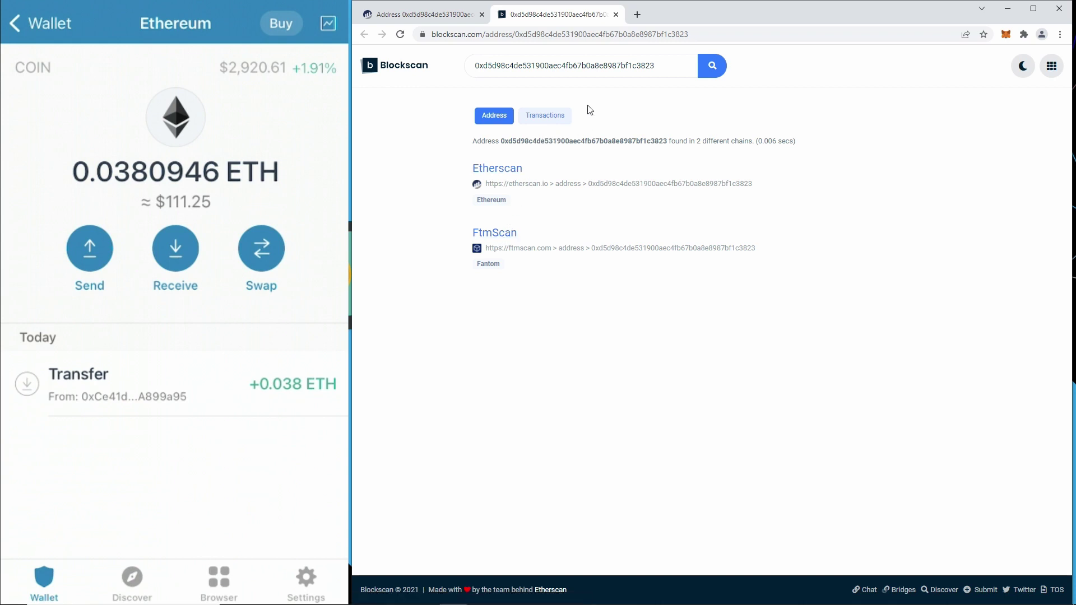
click(608, 68)
key(ctrl+c)
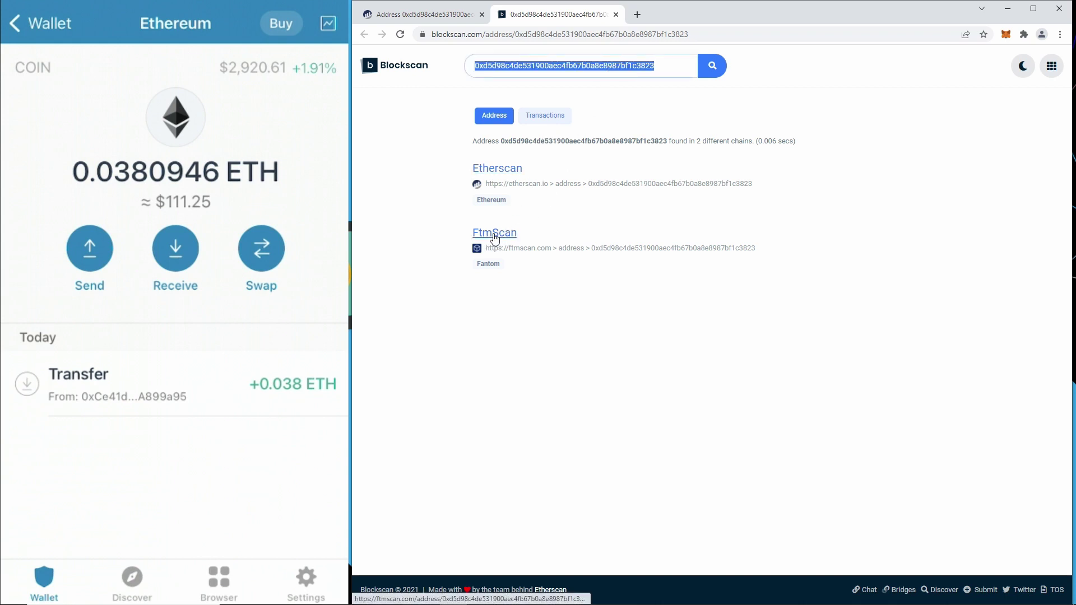
right_click(495, 238)
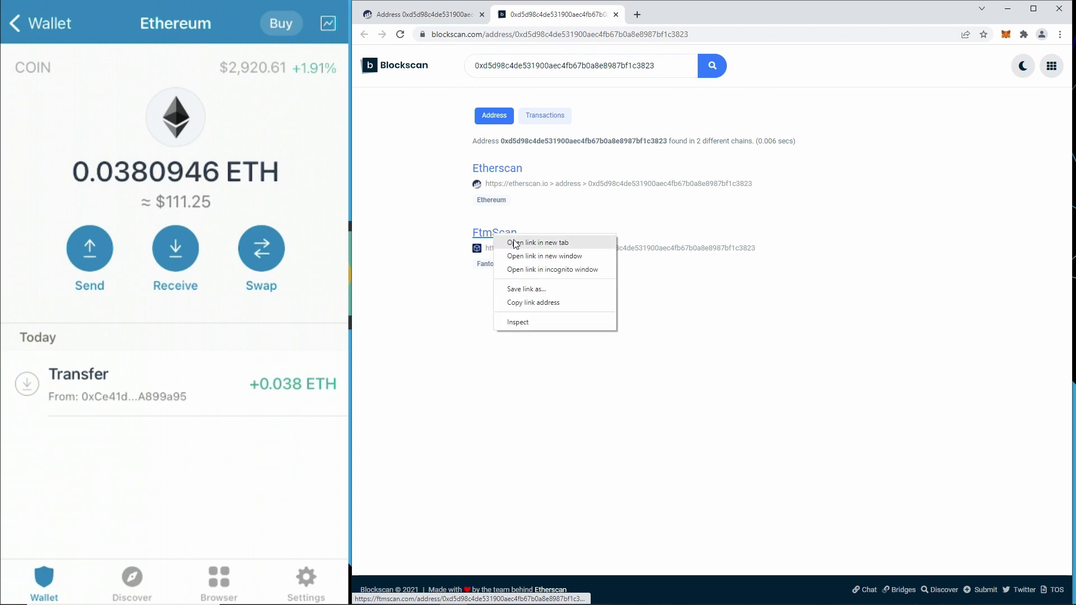
click(519, 242)
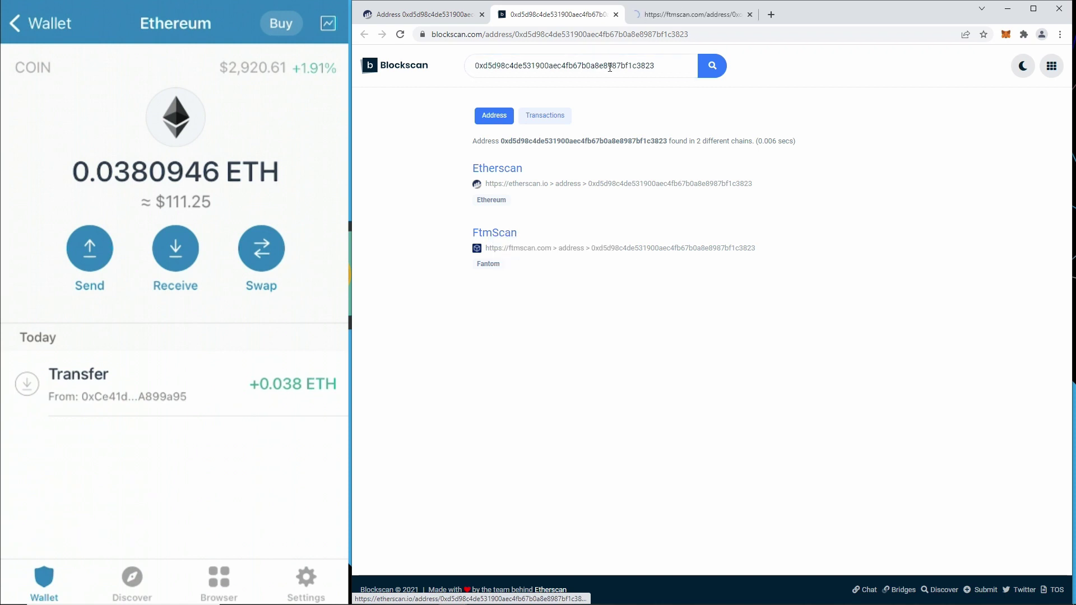
click(669, 21)
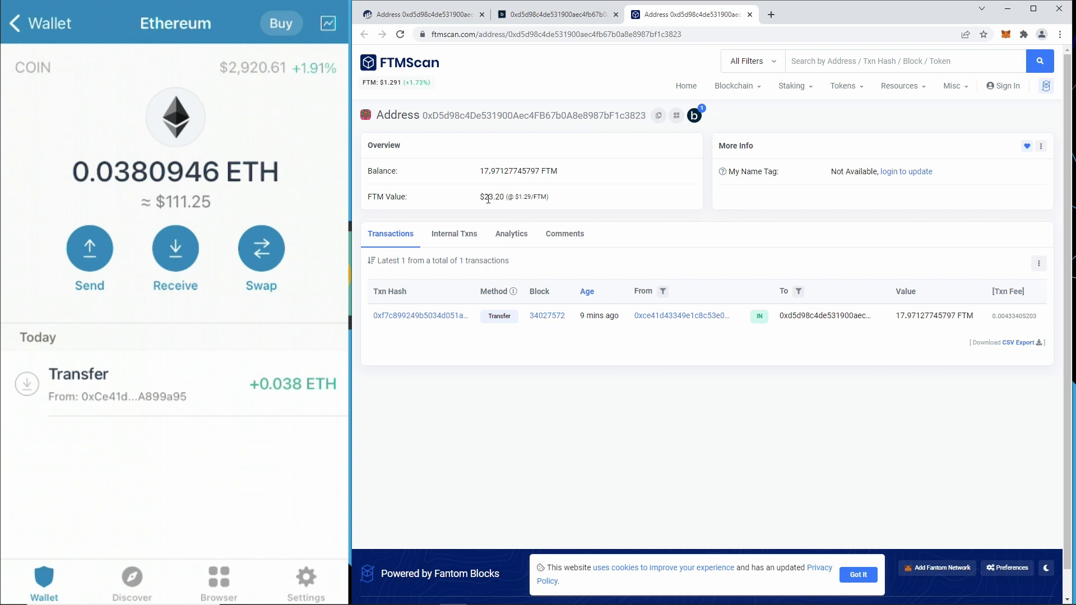
drag(481, 171, 564, 175)
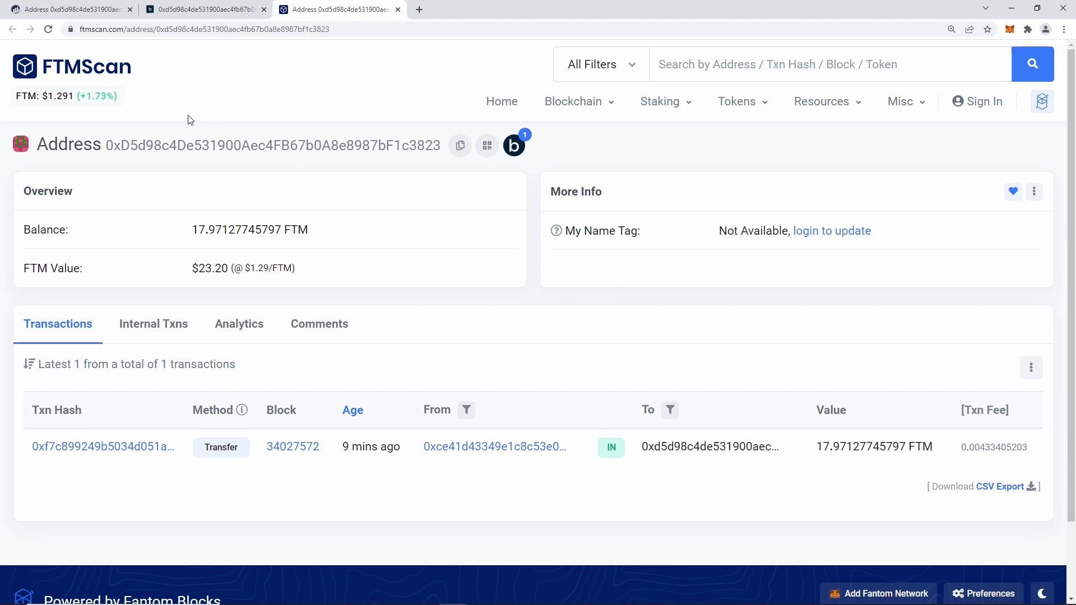
drag(84, 60, 347, 154)
scroll(669, 404, down, 2)
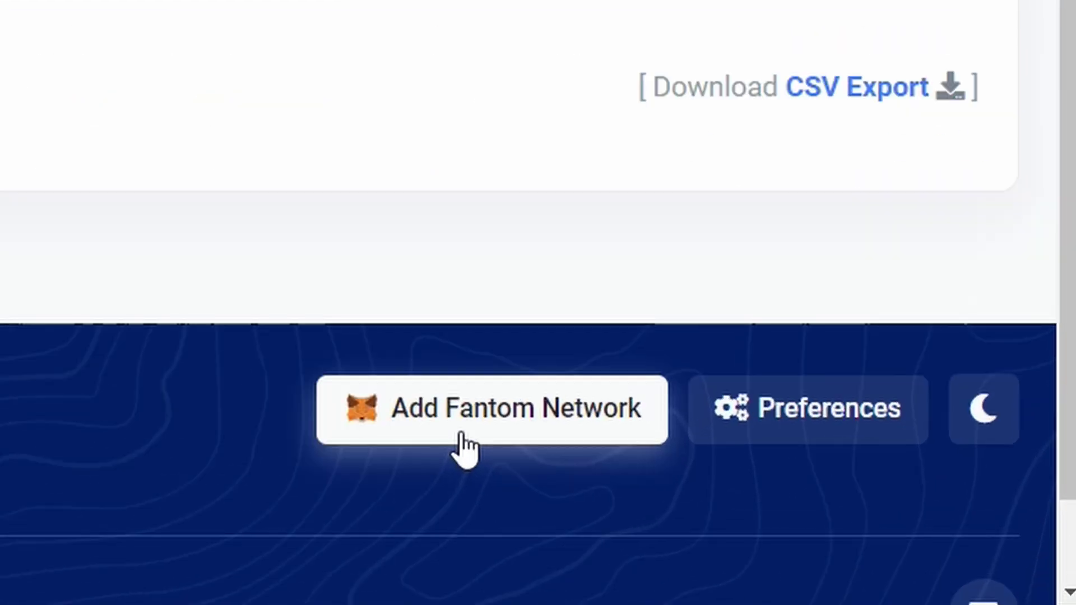
Add and switch to the Fantom Opera network in MetaMask, marking the 17.9713 FTM balance.
click(461, 435)
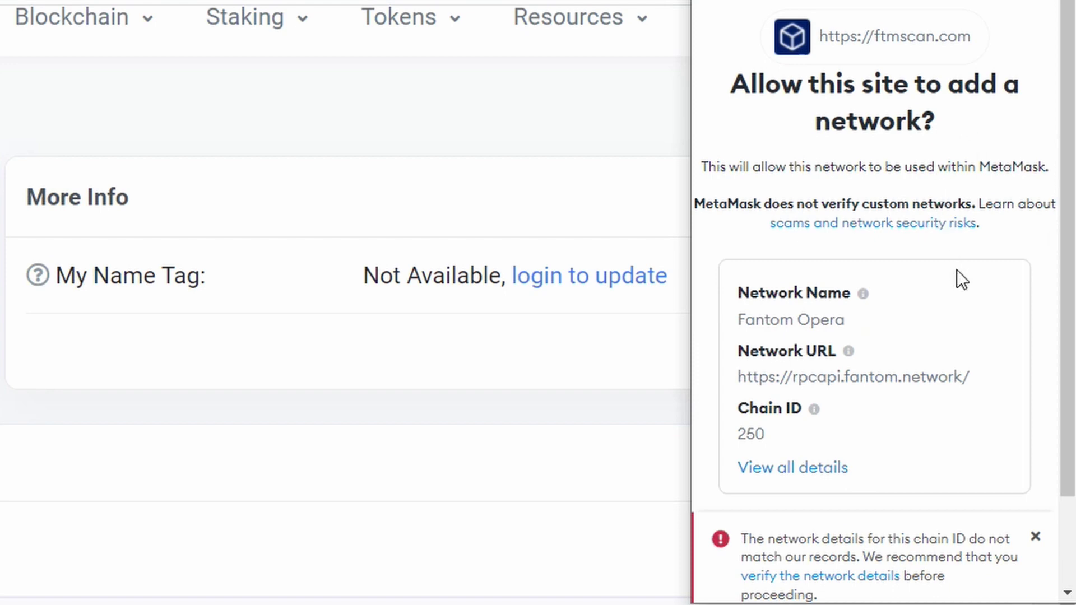
click(1036, 537)
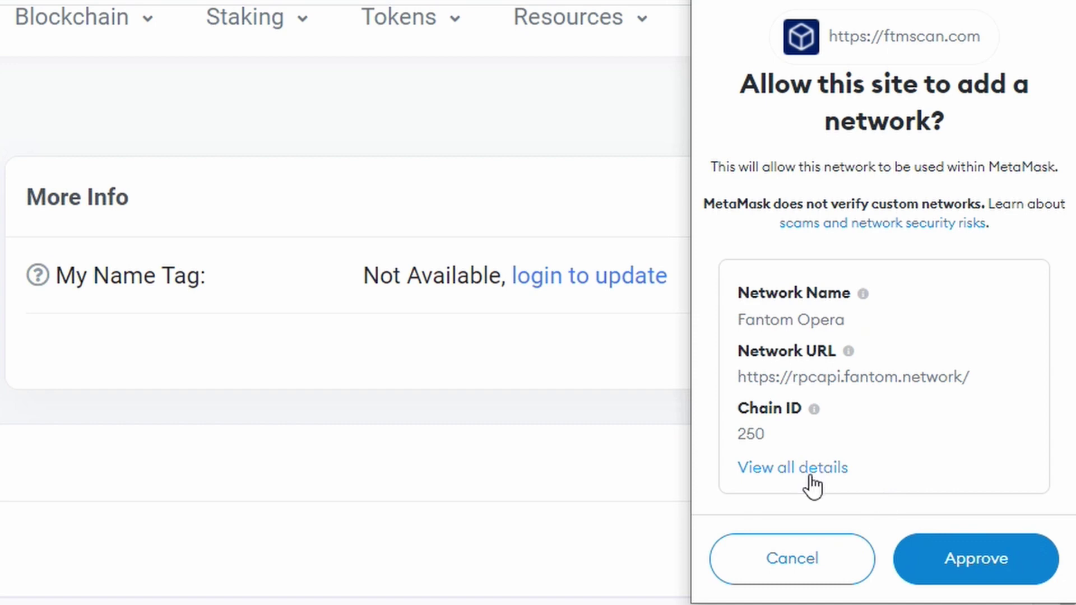
click(992, 564)
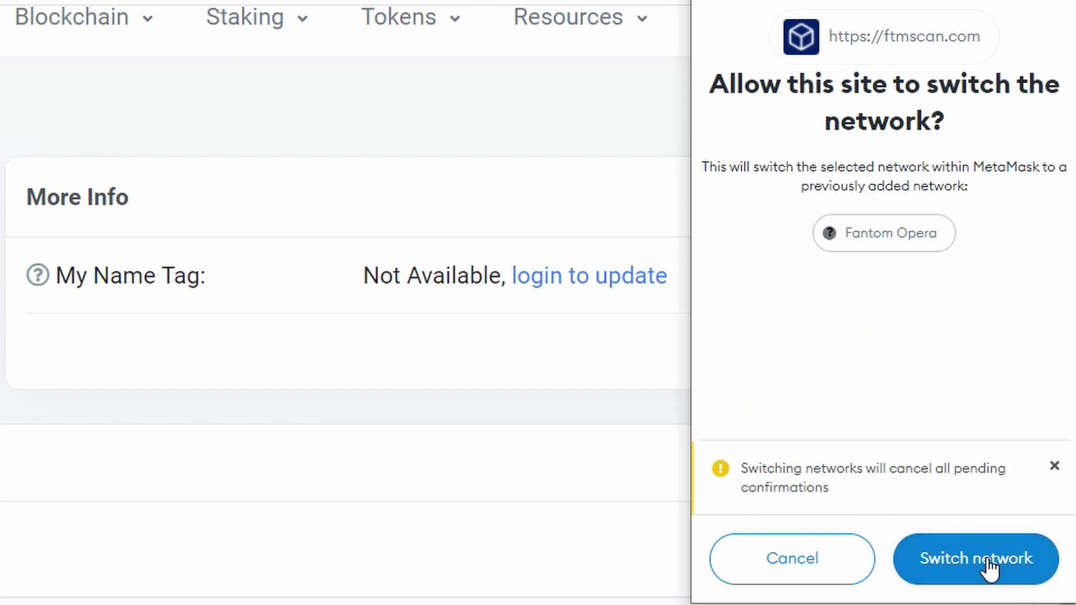
click(989, 561)
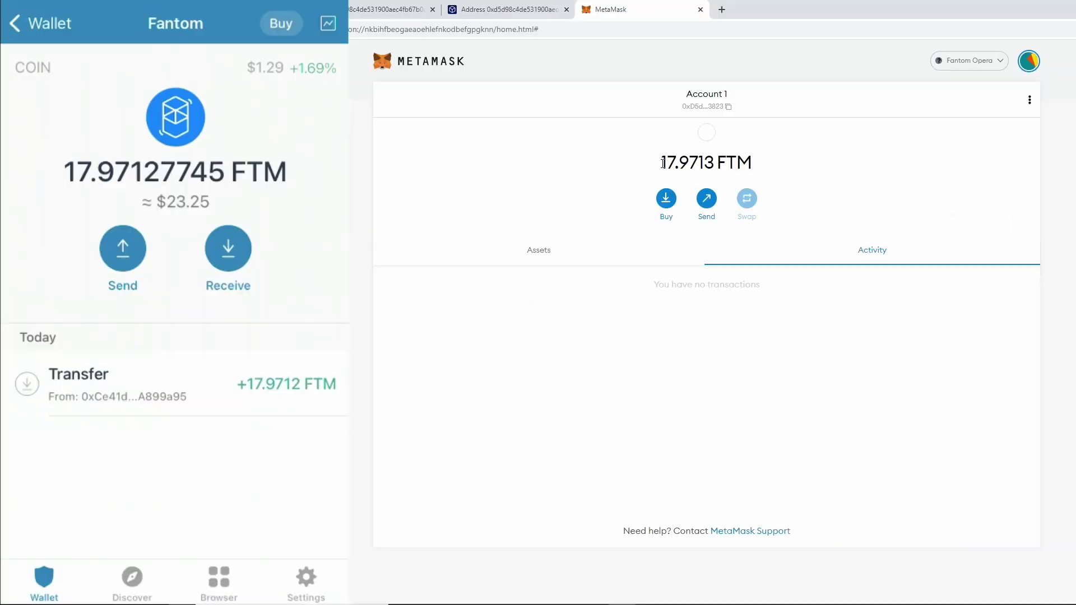
drag(660, 164, 754, 165)
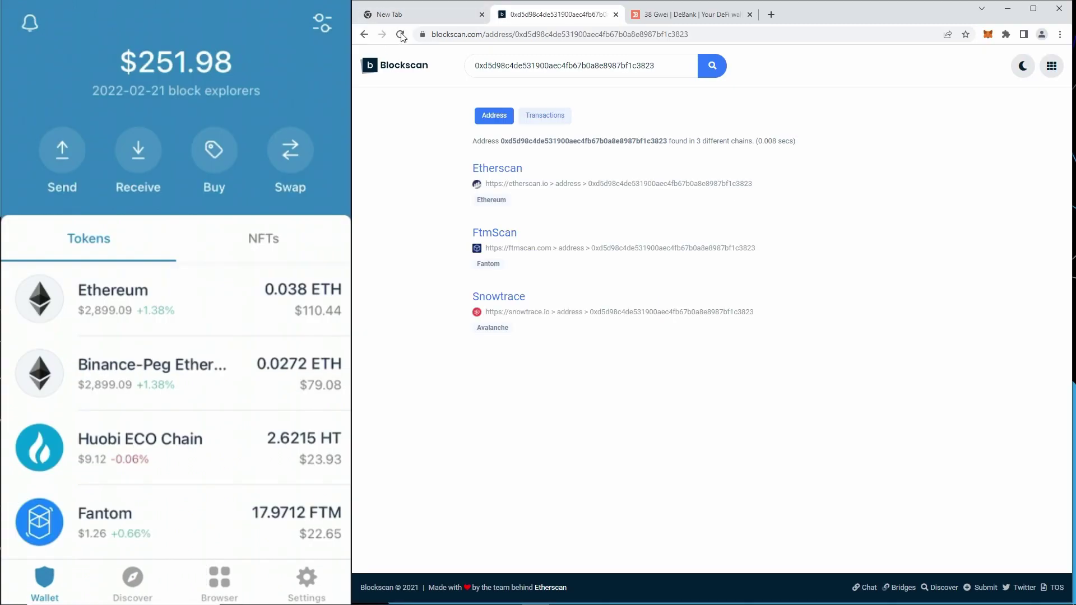
Reload Blockscan and review the address's chains and its 4 transactions across four chains.
click(400, 34)
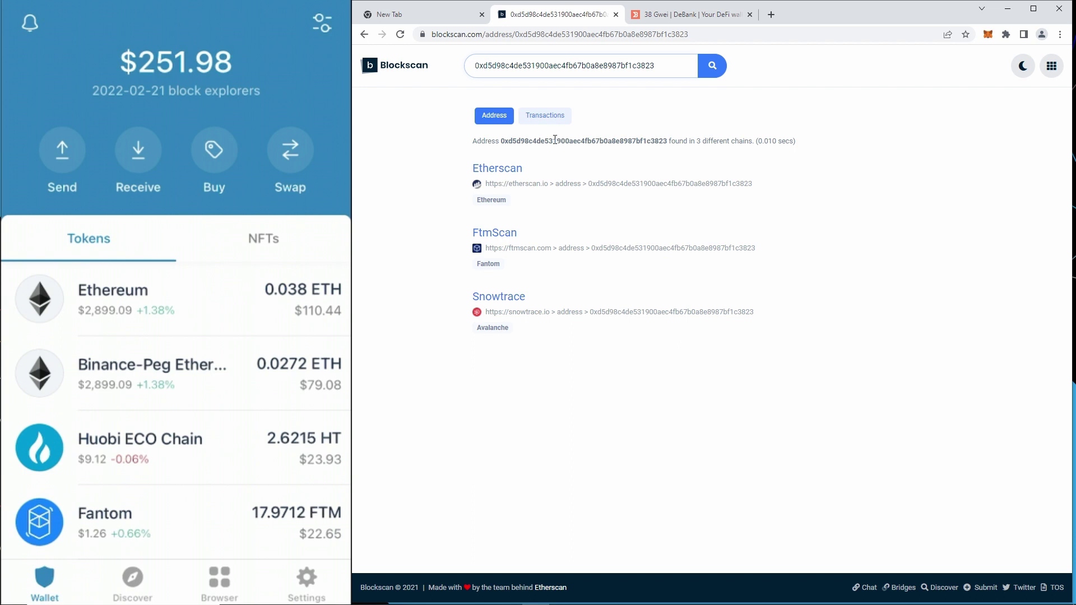
click(542, 116)
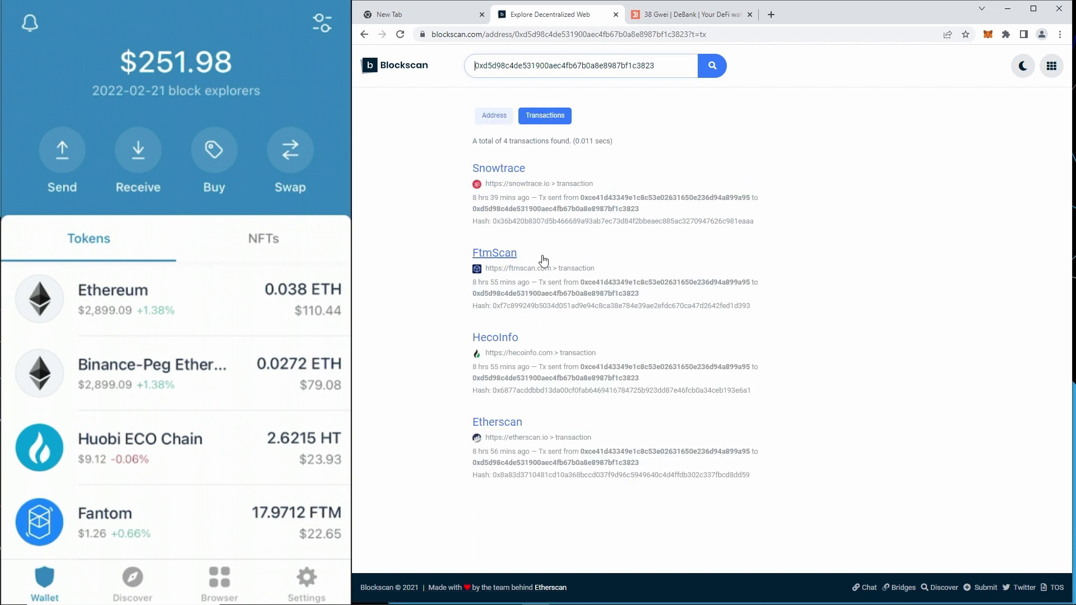
click(496, 121)
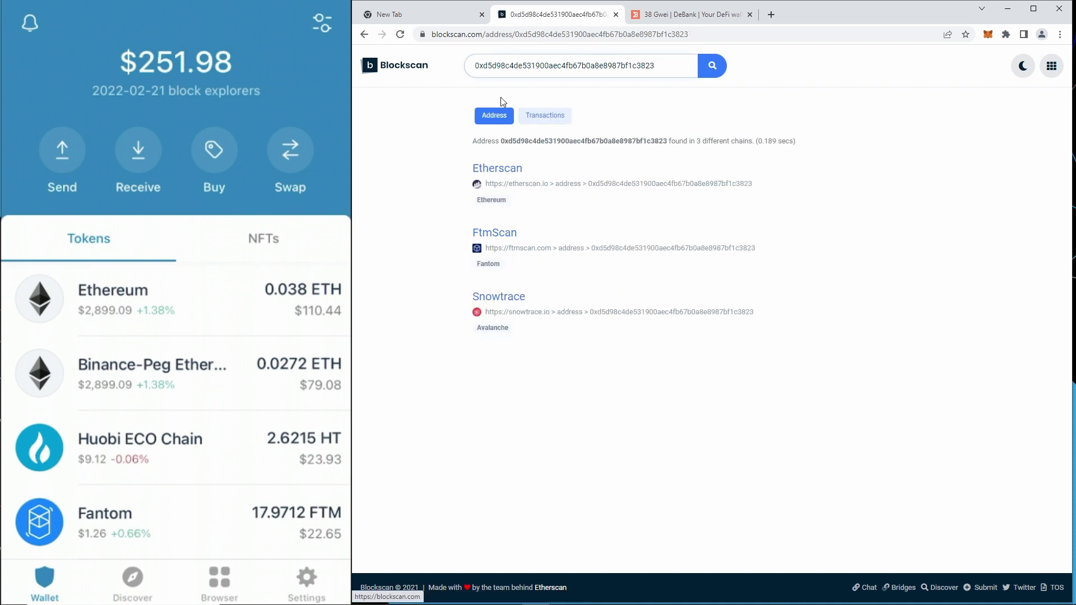
click(670, 16)
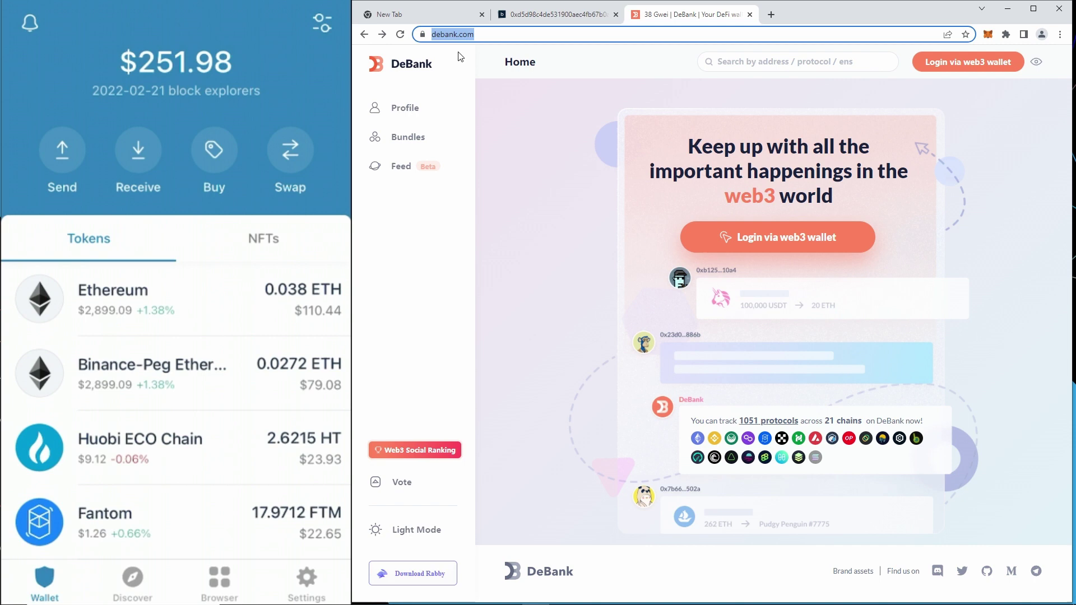
Search DeBank for the wallet address and filter its $252 portfolio by Ethereum, BSC and Fantom.
click(748, 59)
right_click(748, 61)
click(765, 145)
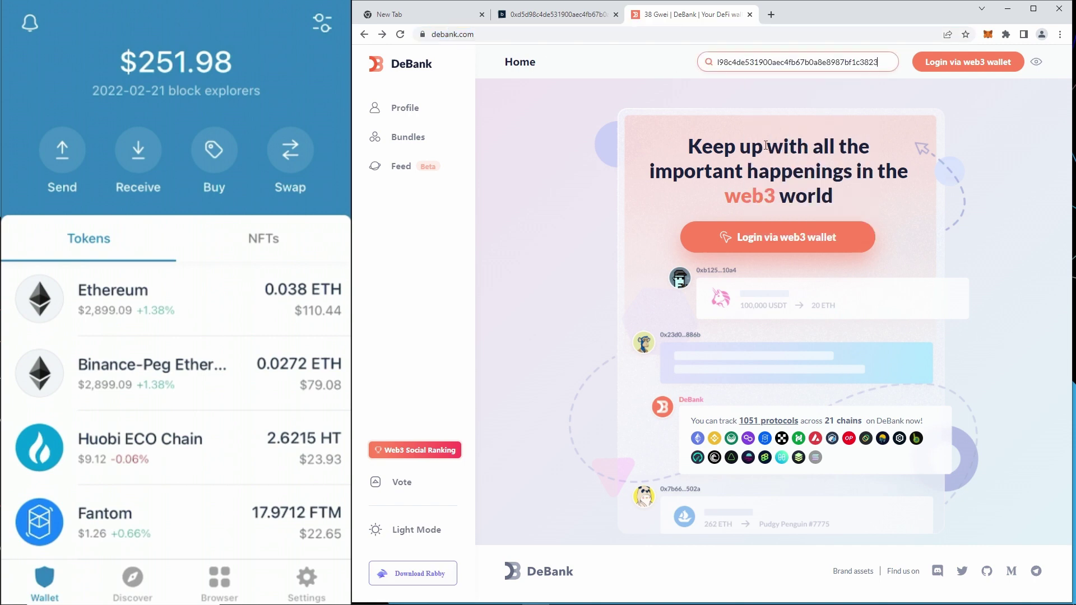
key(Return)
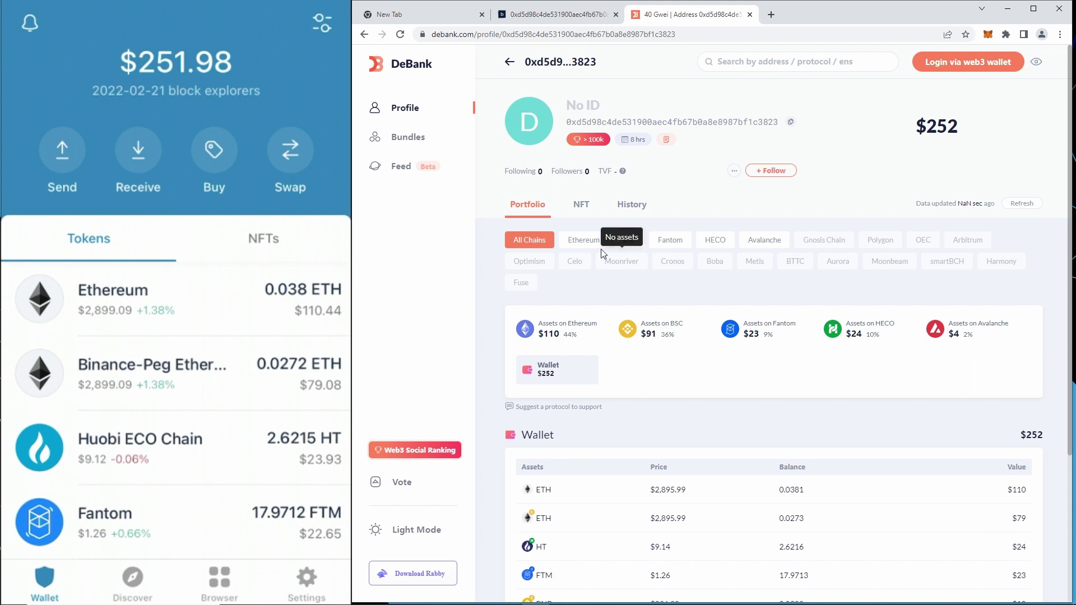
click(586, 245)
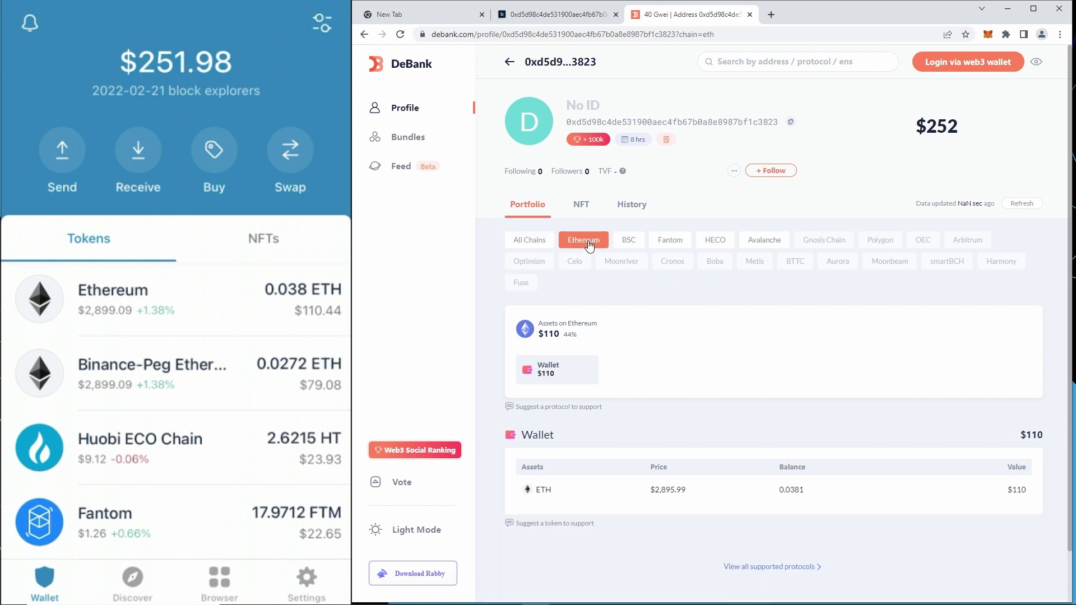
click(632, 242)
click(666, 245)
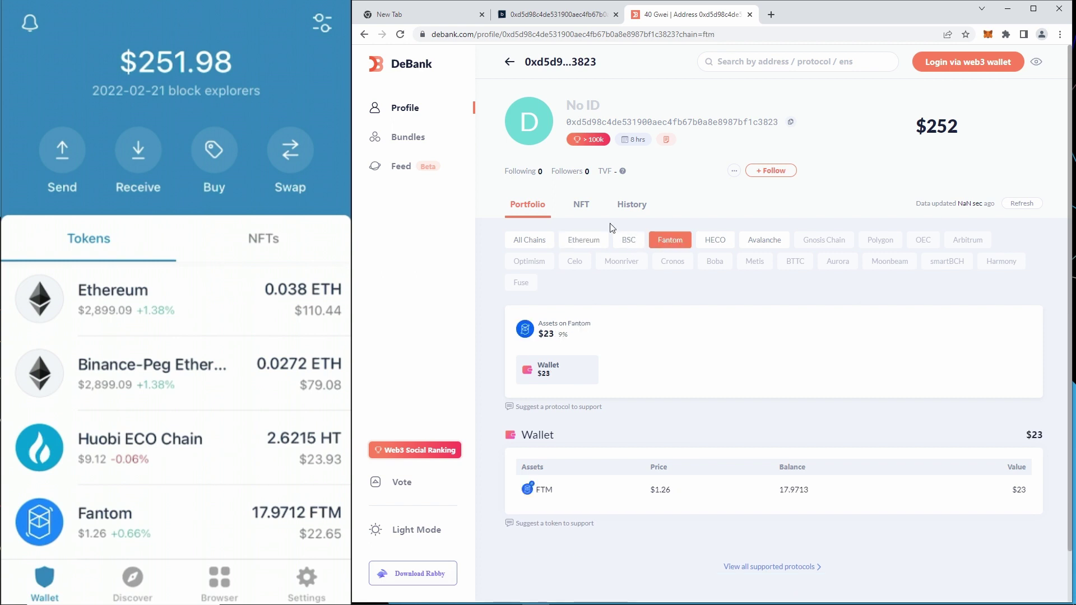
Browse the address's History, NFT and Portfolio tabs and open the latest receipt on BscScan.
click(632, 206)
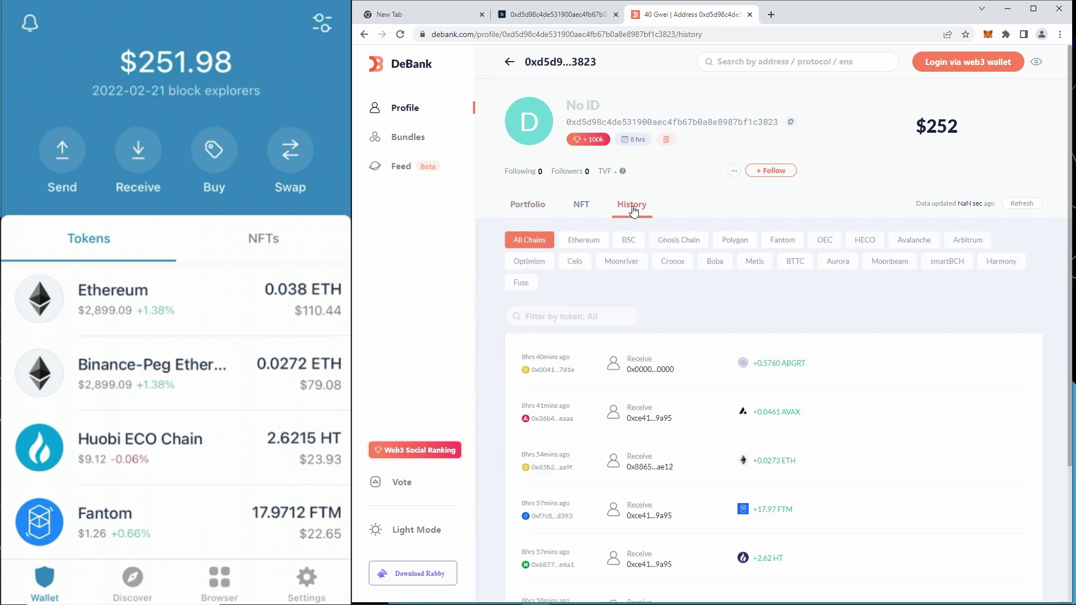
click(586, 207)
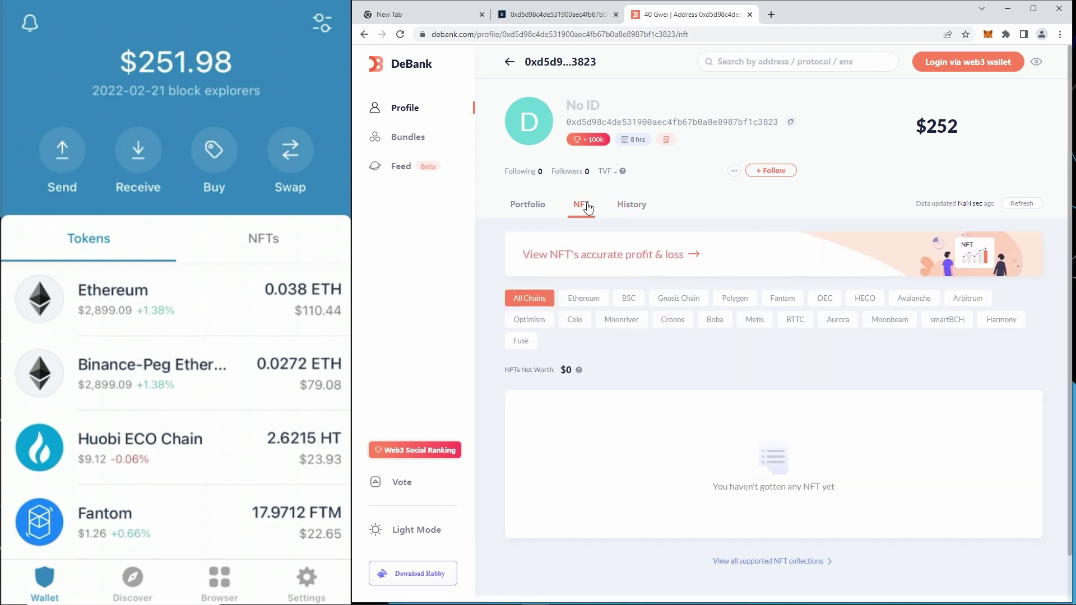
click(525, 209)
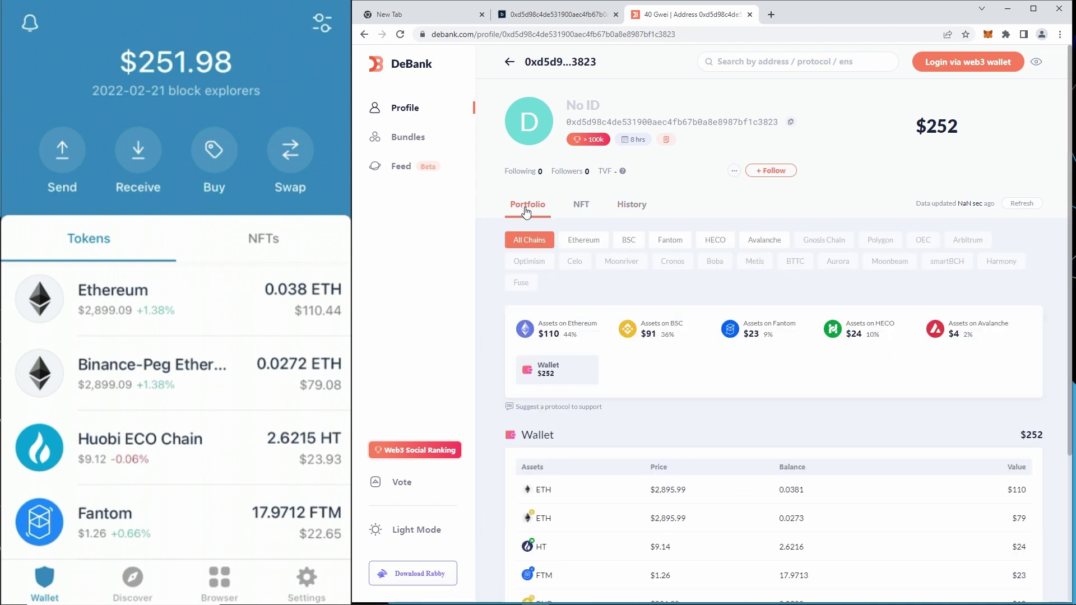
click(629, 207)
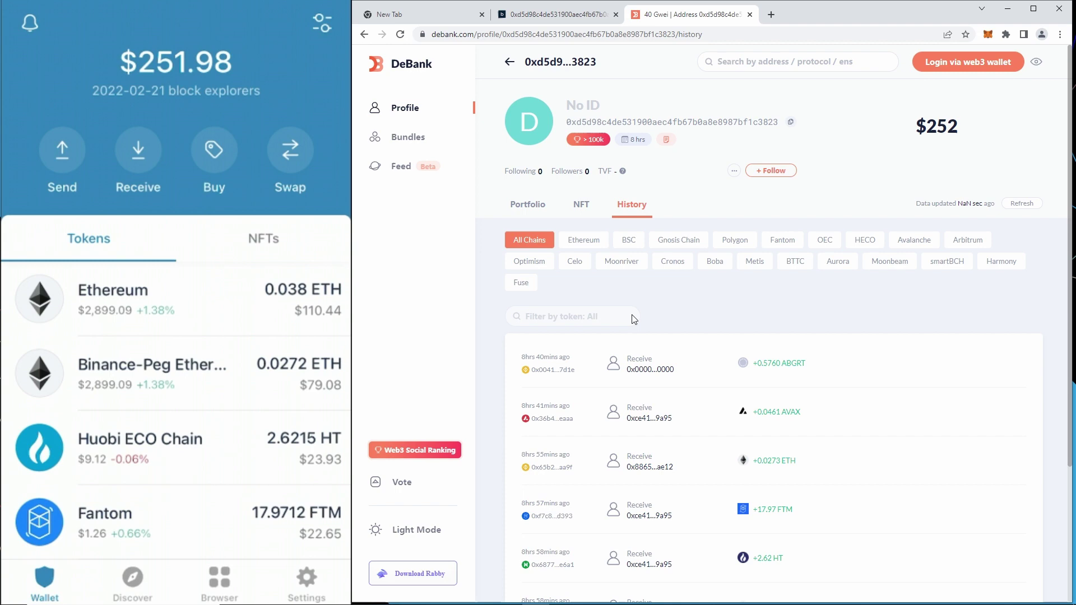
click(548, 373)
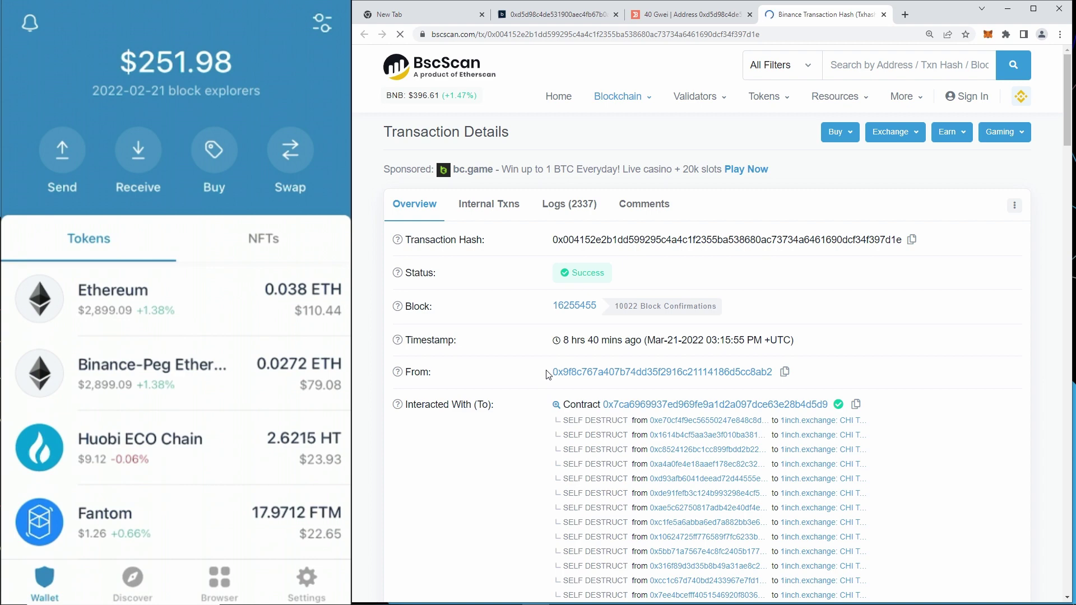
click(692, 15)
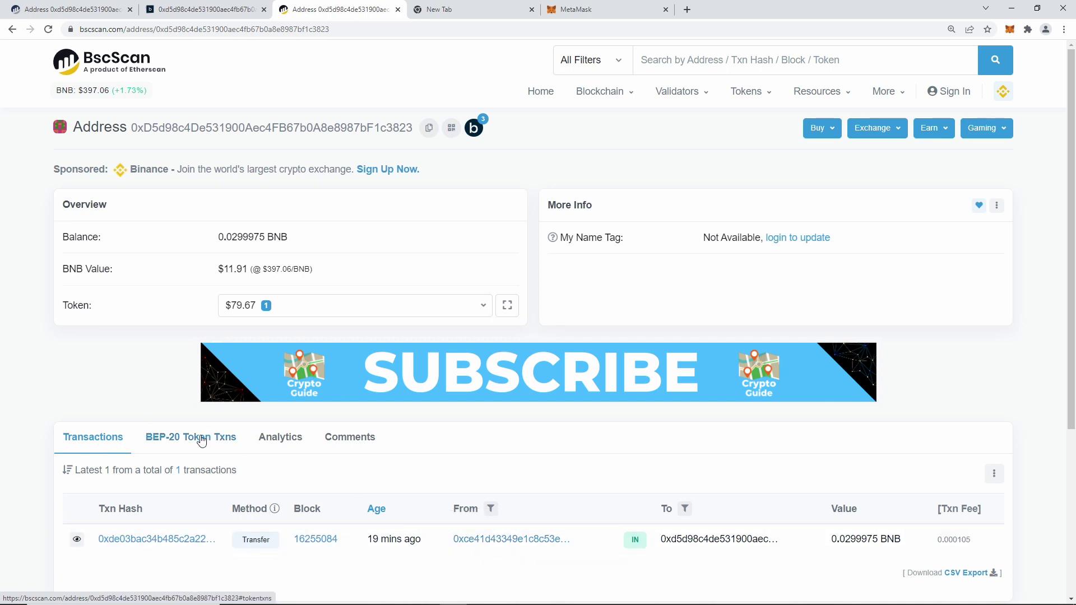
Check the BEP-20 token transfers, then open the incoming 0.0299975 BNB transfer's details.
click(201, 441)
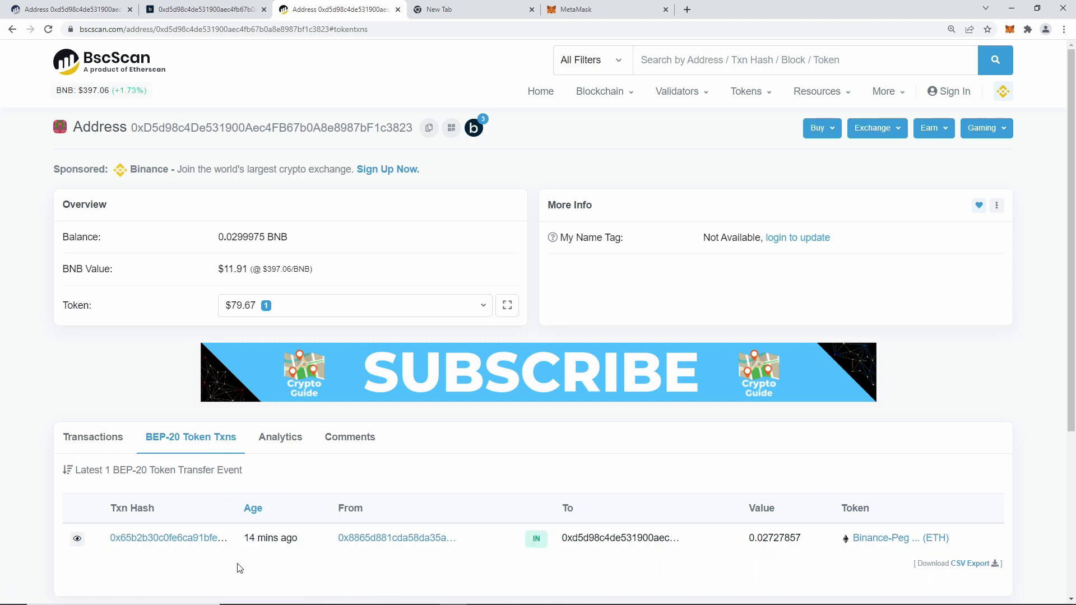
key(alt+Left)
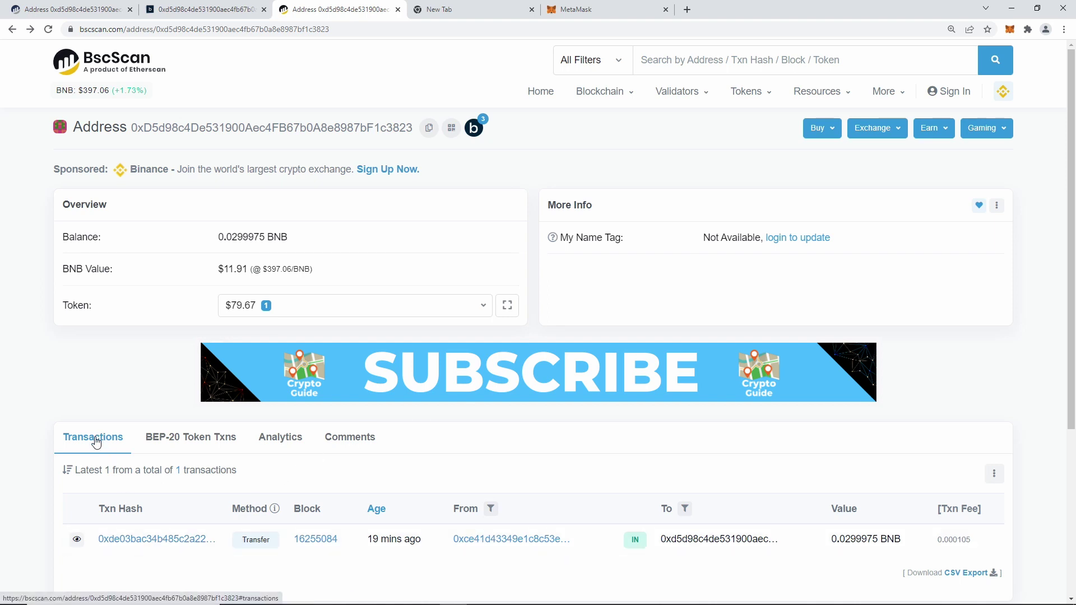
click(139, 539)
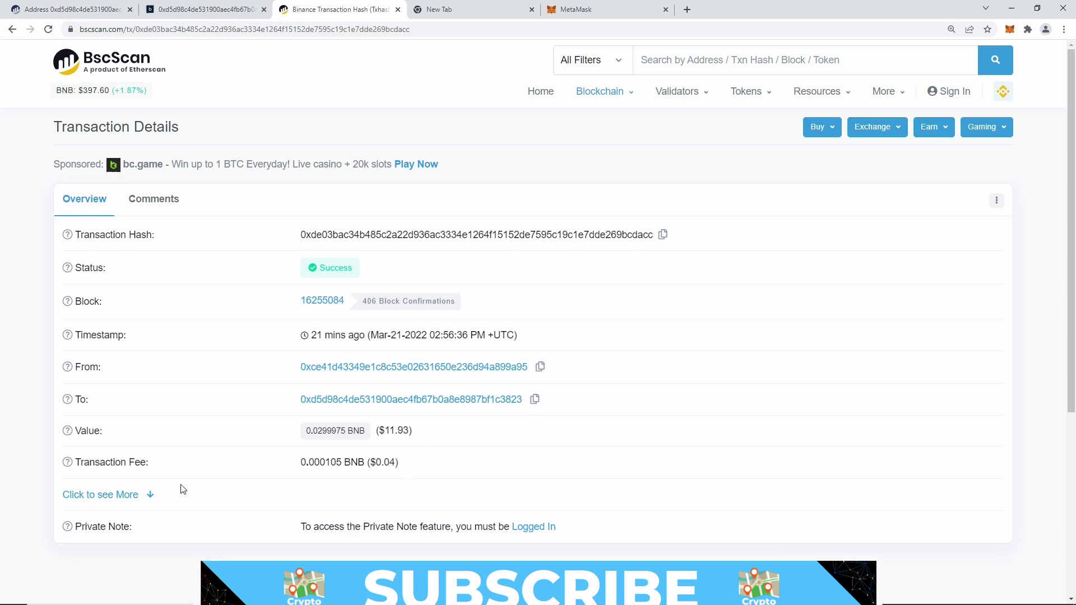
Expand the transaction's gas, fee and nonce details and select the recipient address.
click(123, 498)
scroll(392, 487, down, 4)
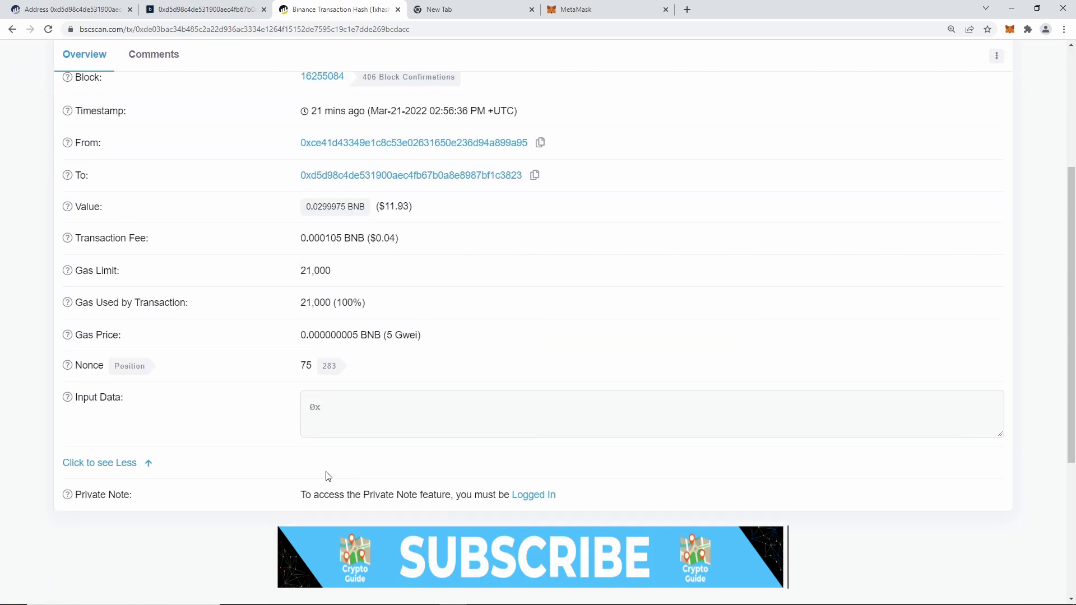
scroll(336, 466, up, 1)
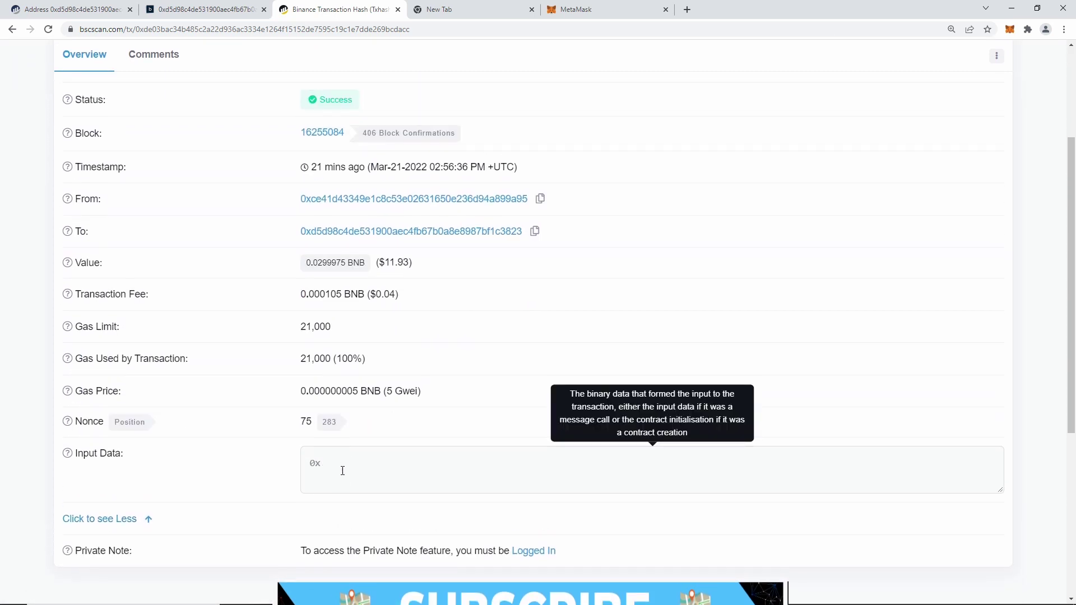
scroll(343, 471, up, 2)
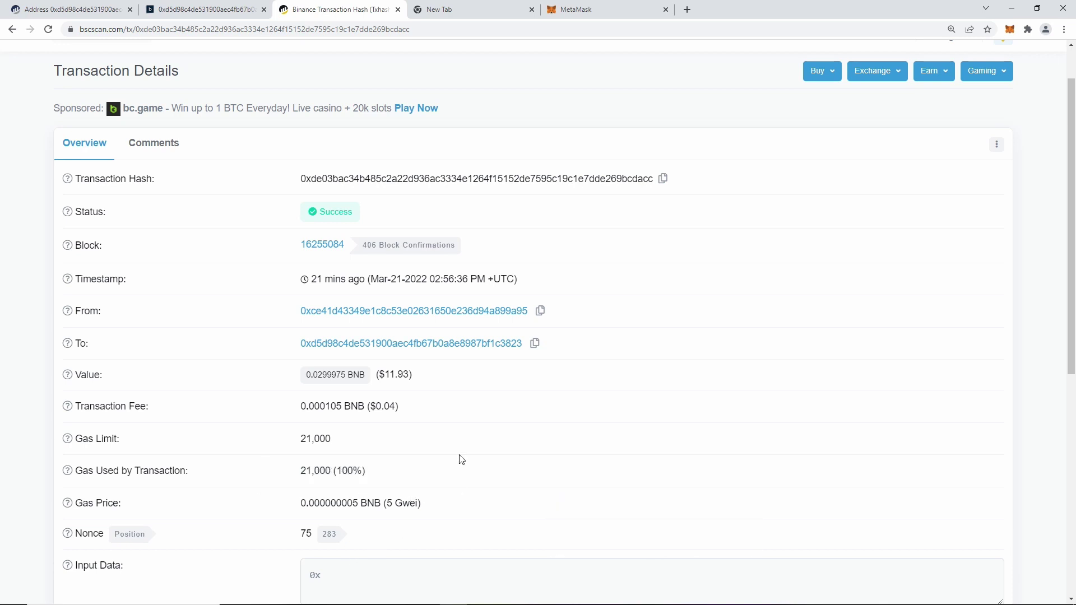
scroll(461, 460, up, 1)
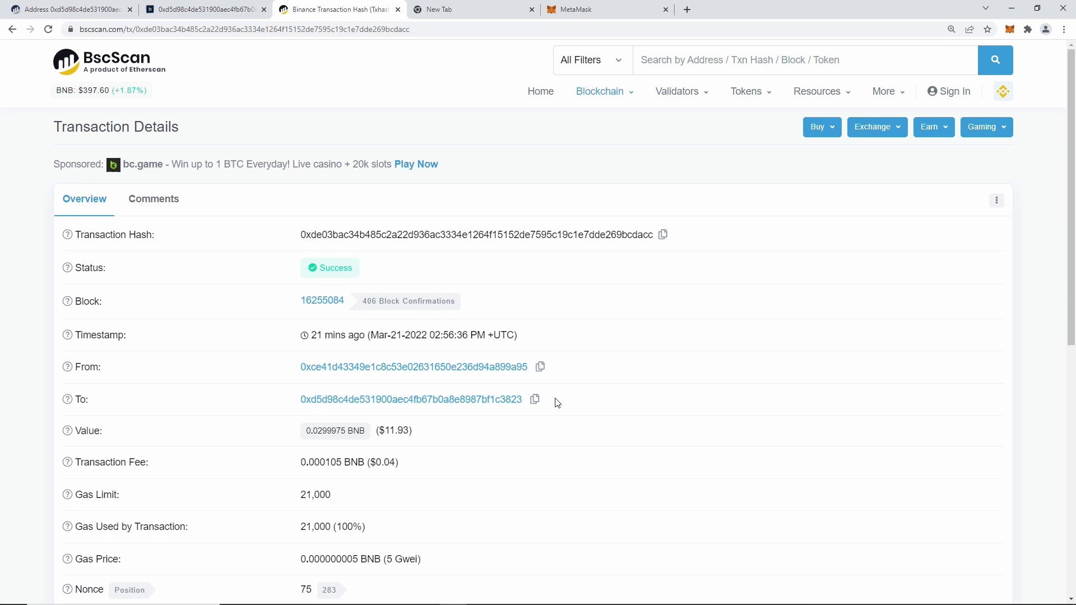
drag(529, 399, 72, 399)
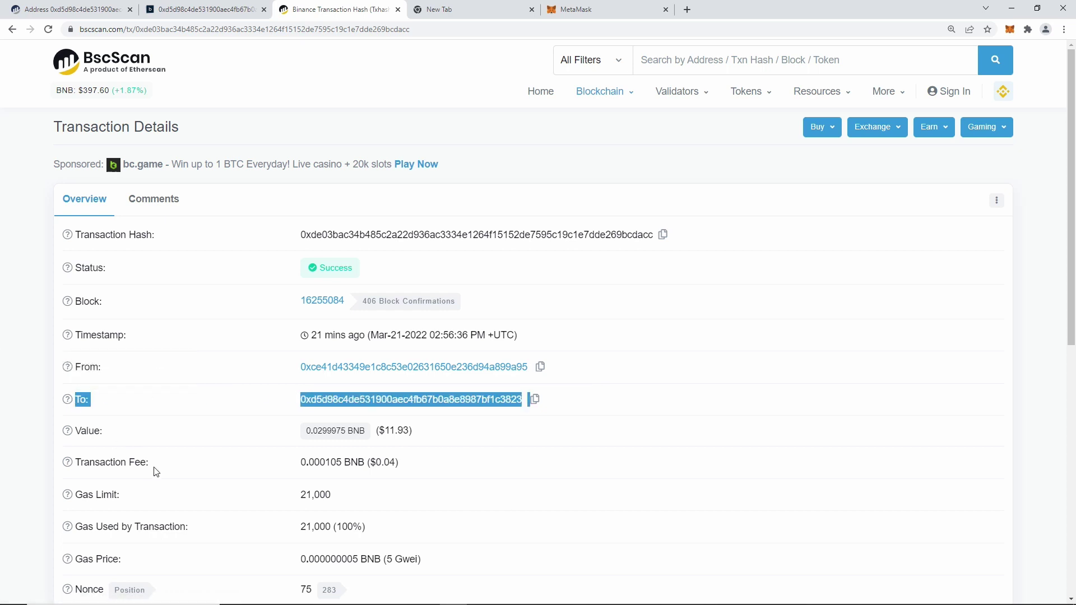
Open the 0.02727857 Binance-Peg ETH token transfer's details and highlight the ETH Token contract.
click(12, 29)
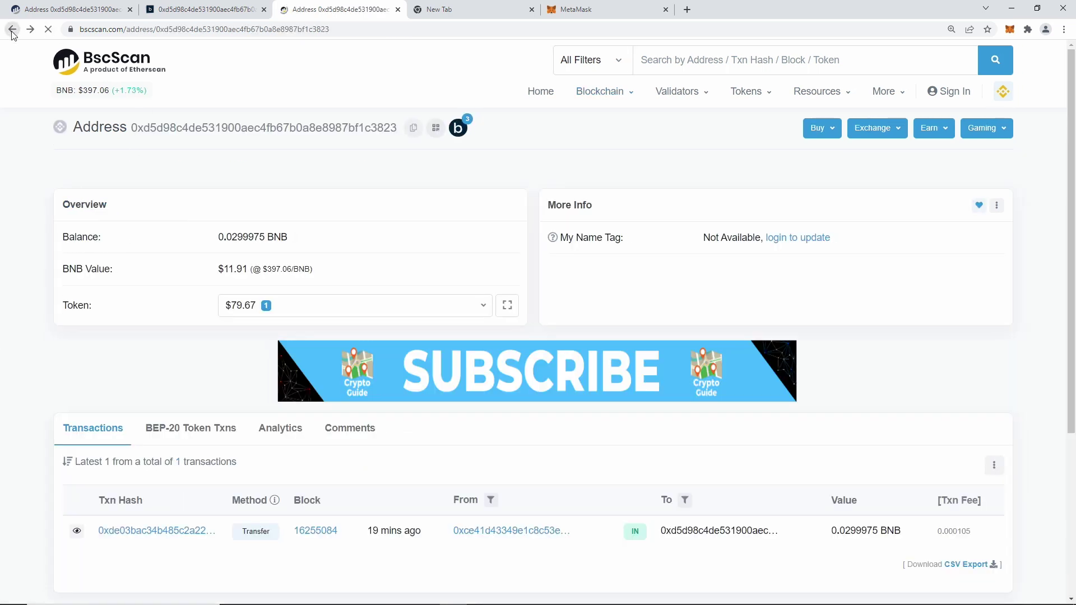
click(207, 438)
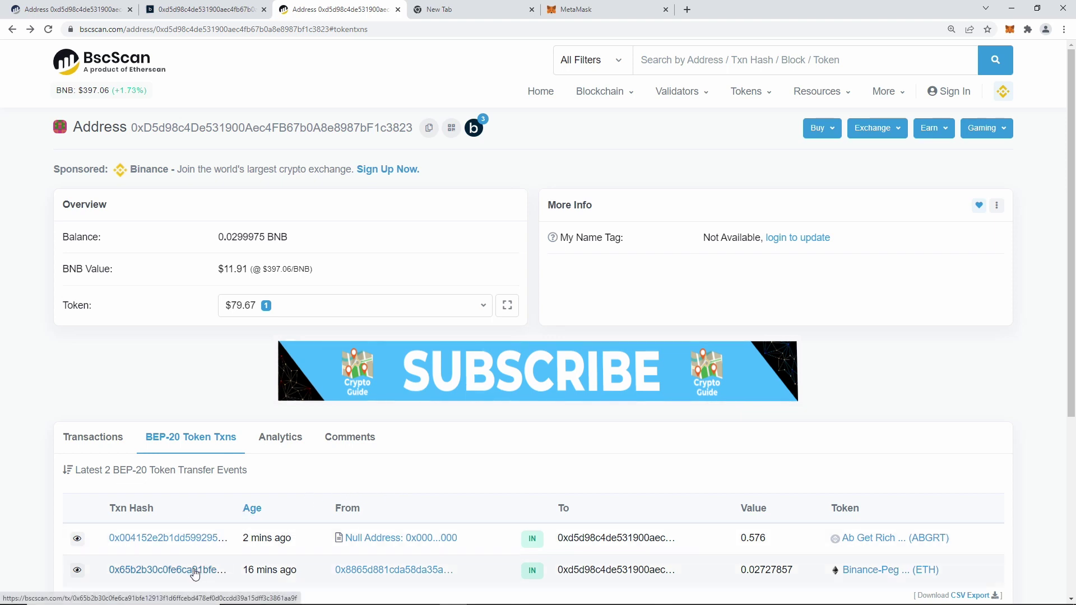
click(194, 574)
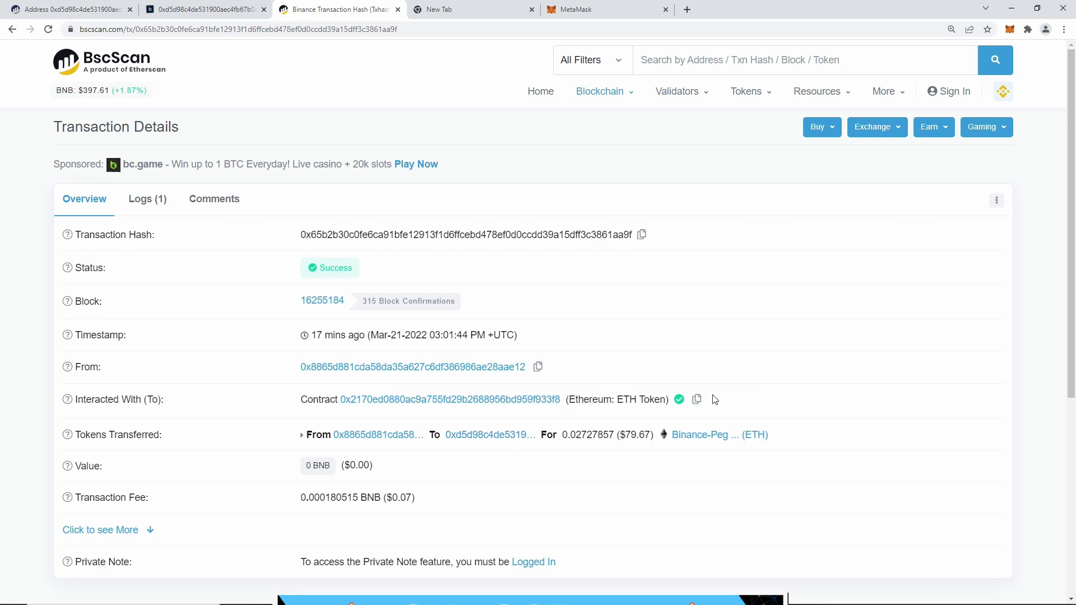
drag(709, 400, 72, 397)
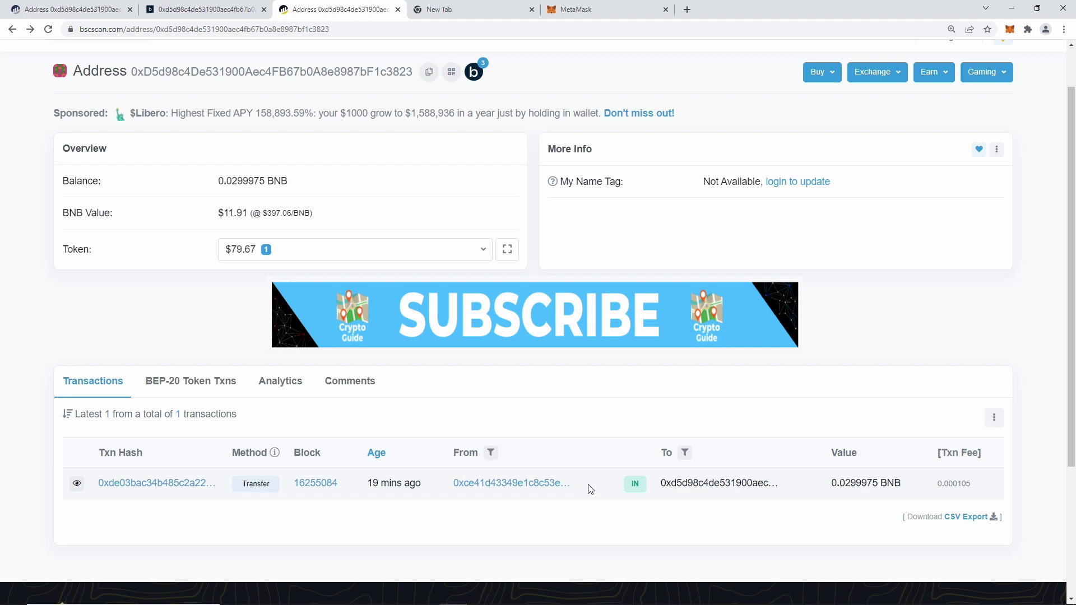
Open the Transaction Details page of the incoming 0.0299975 BNB transfer.
click(124, 483)
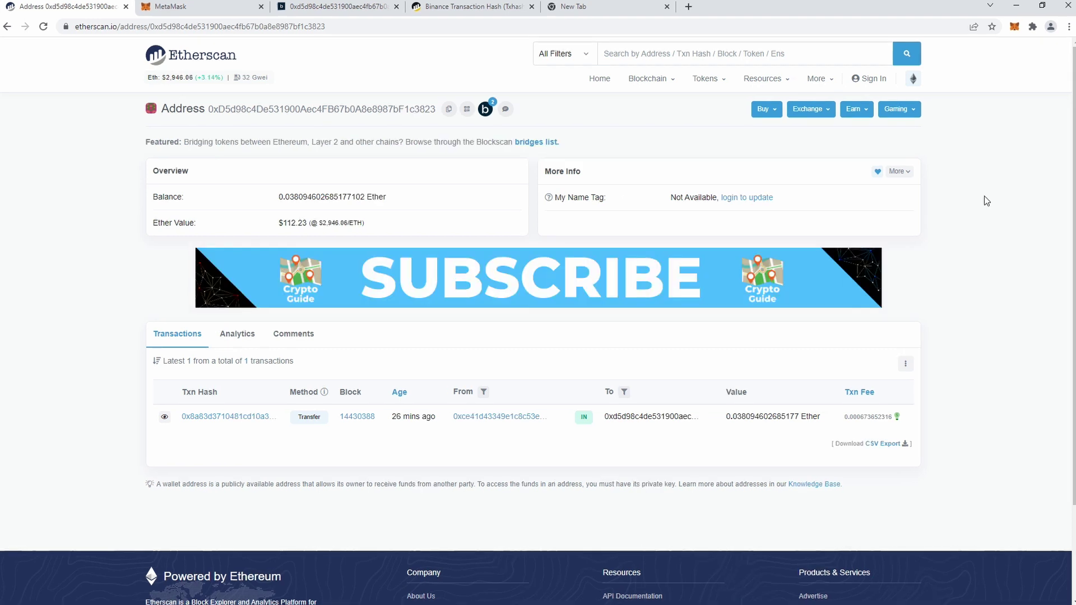
Highlight the wallet address and its $112.23 Ether value on Etherscan.
double_click(390, 112)
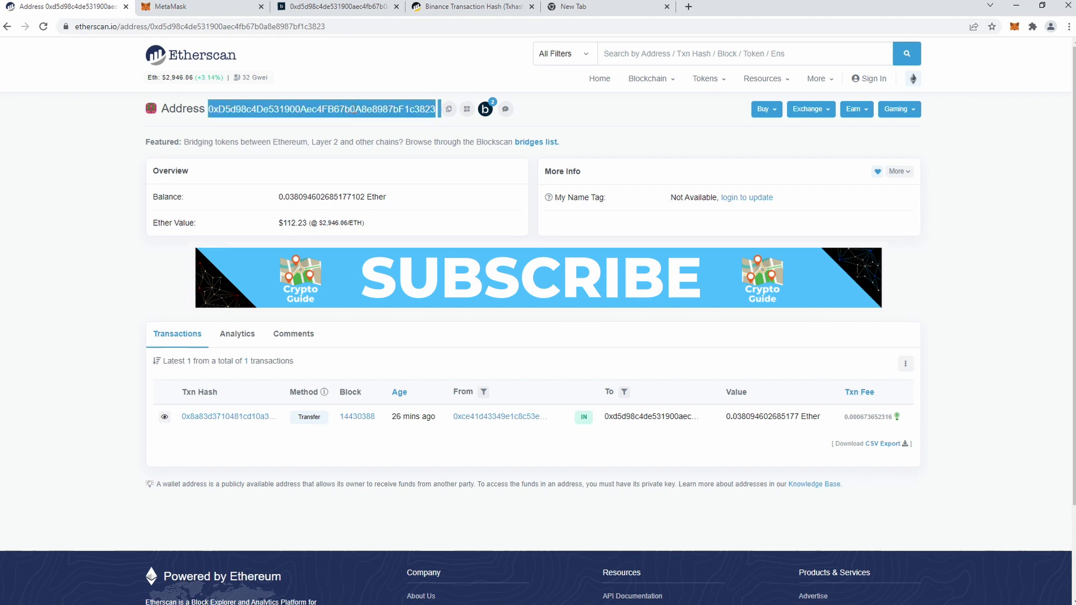
double_click(295, 222)
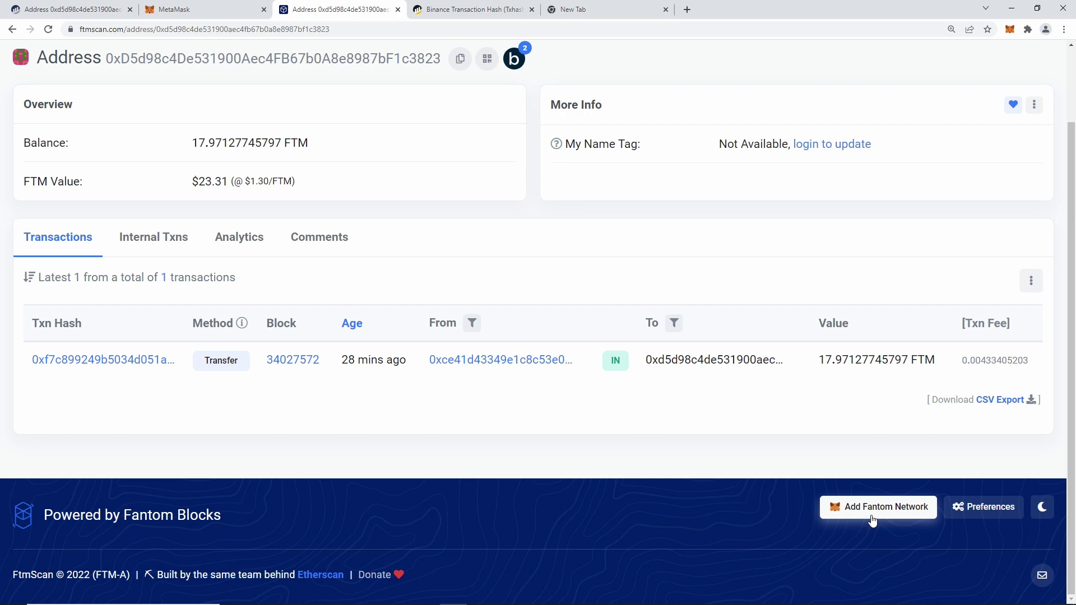
In MetaMask's network list, inspect the proposed Heco Chain Mainnet network name and URL.
click(167, 9)
click(797, 66)
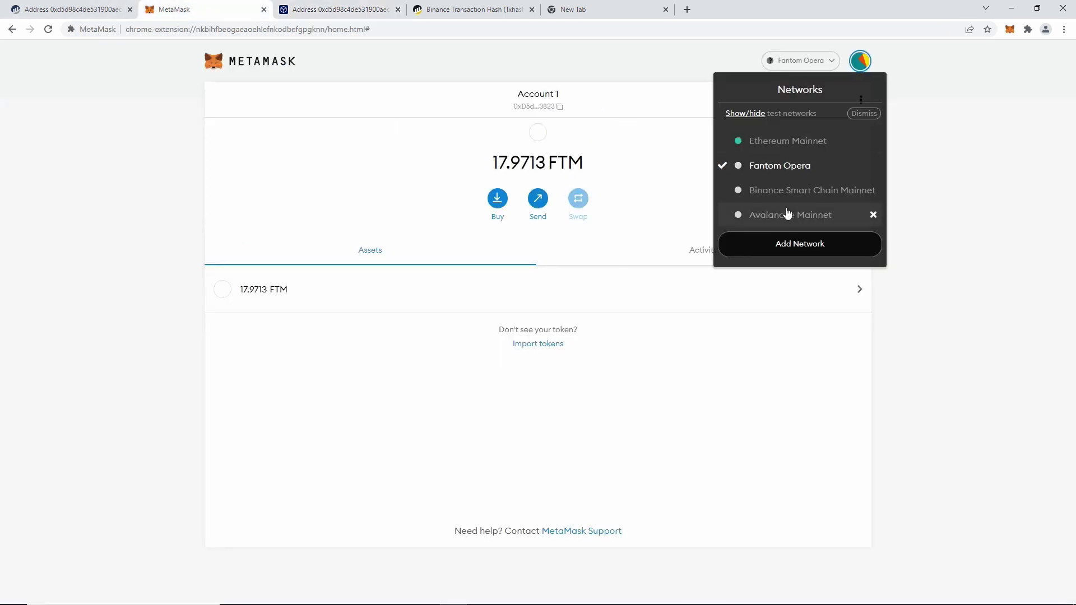
drag(987, 197, 906, 197)
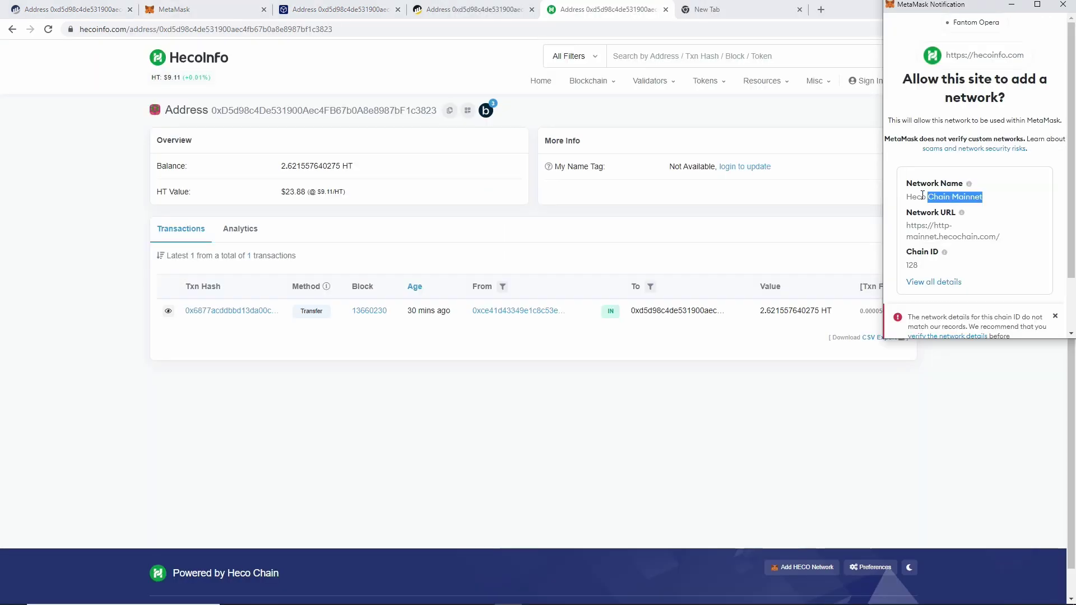
drag(1004, 238, 915, 222)
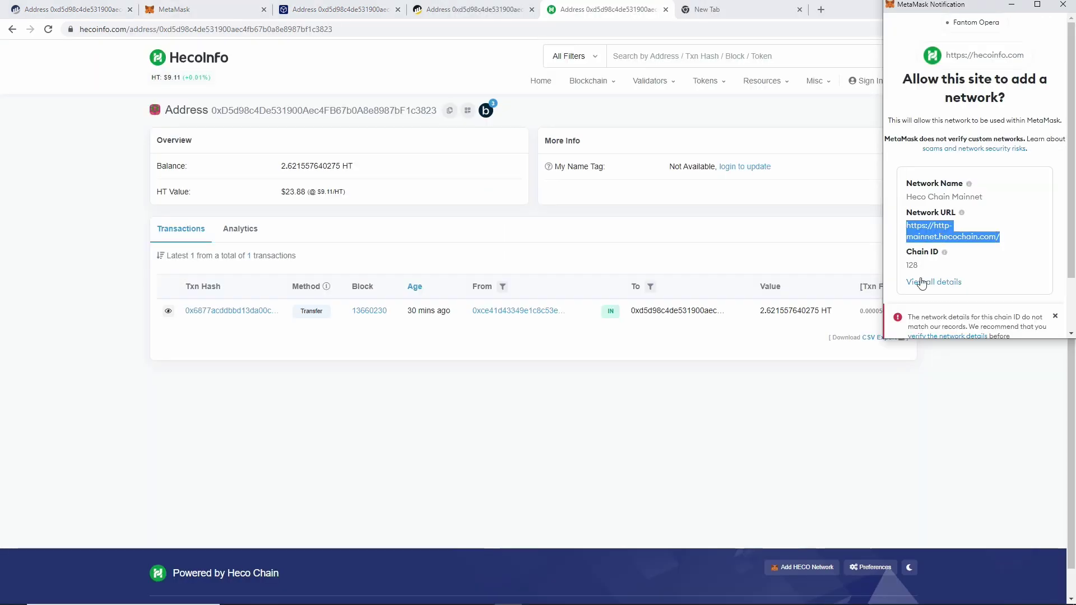
Review the full network details, noting Heco Chain Mainnet and the HT currency symbol, then dismiss them.
click(922, 283)
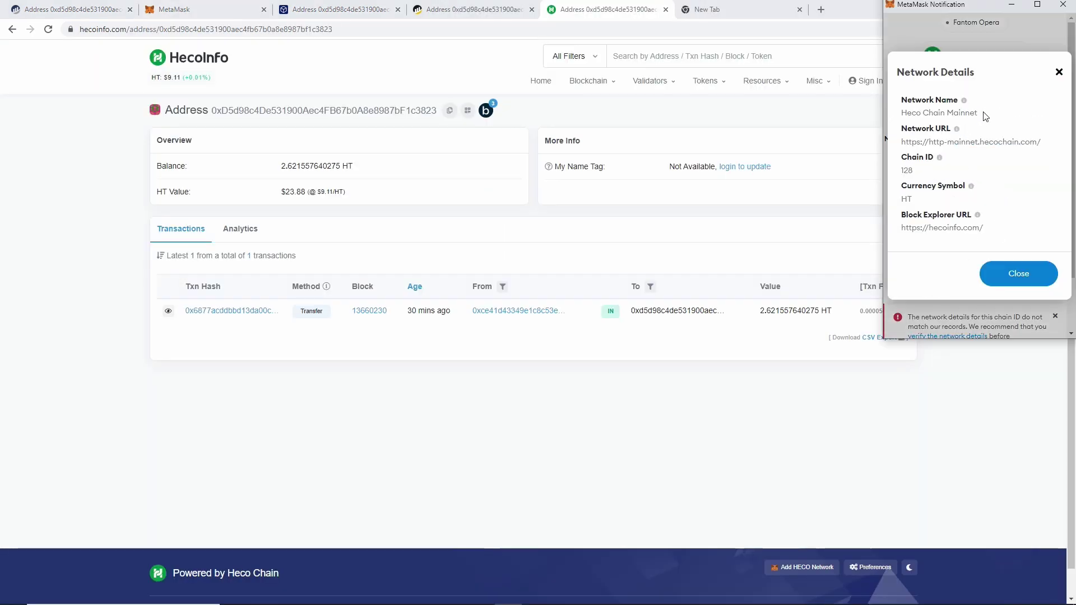
drag(985, 116, 904, 121)
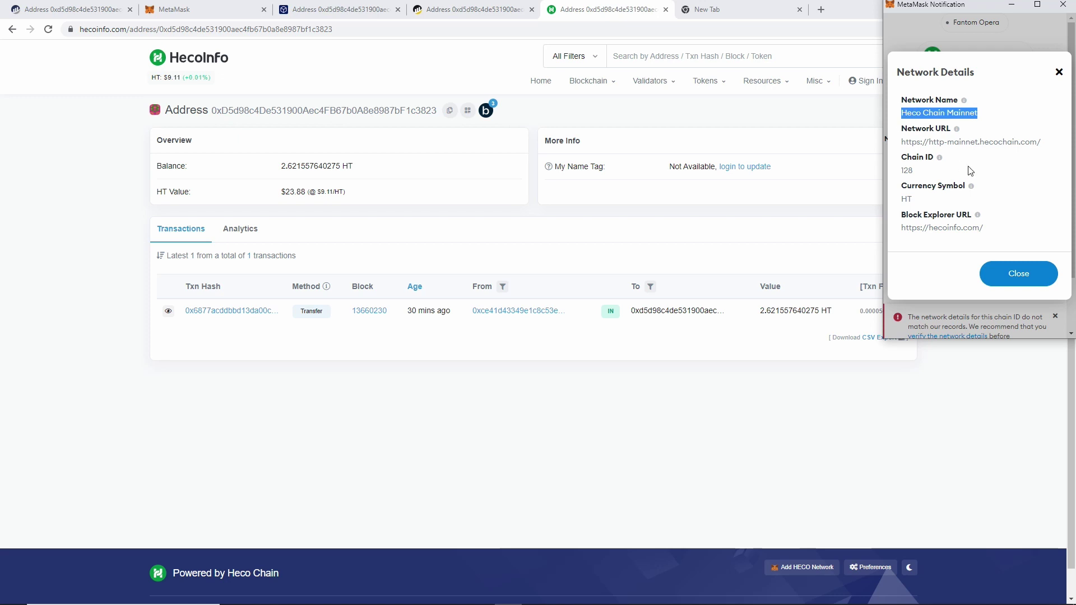
drag(926, 201, 902, 200)
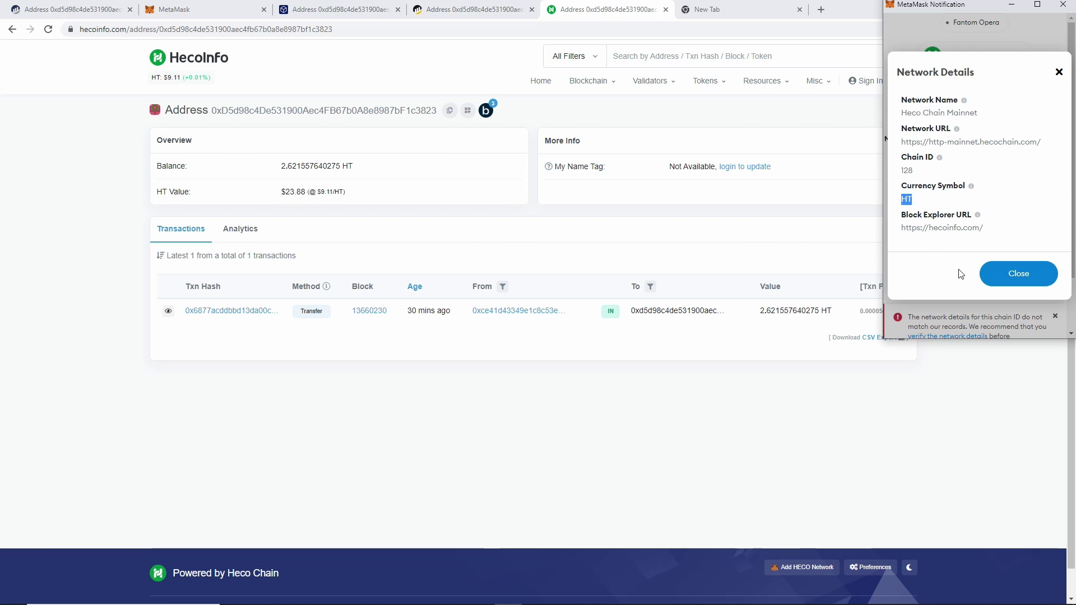
click(986, 275)
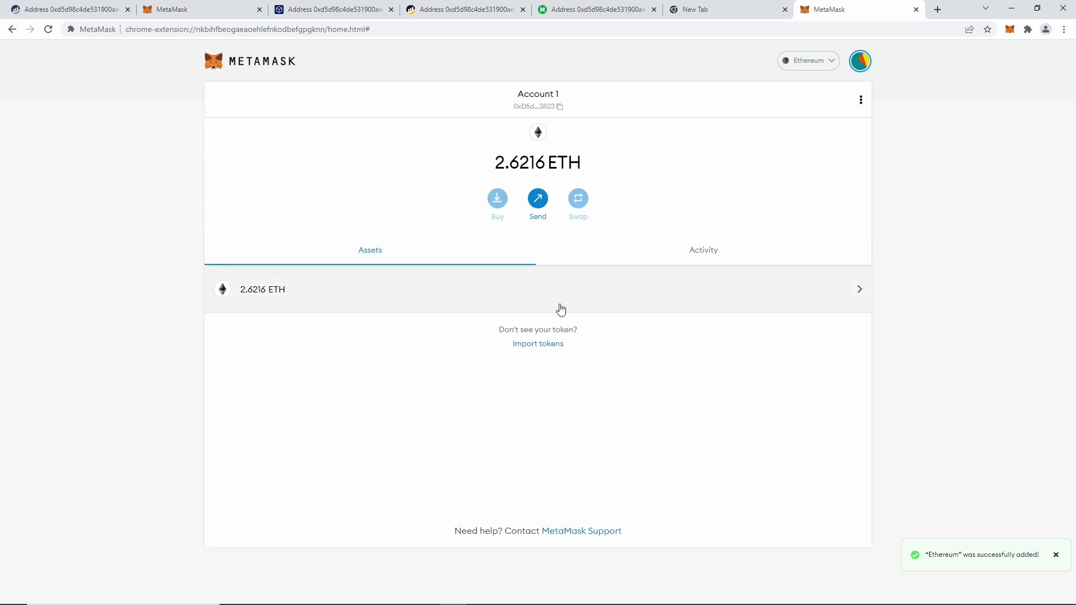
Compare MetaMask's 2.6216 ETH balance with HecoInfo's 2.621557640275 HT balance for the address.
drag(583, 163, 493, 164)
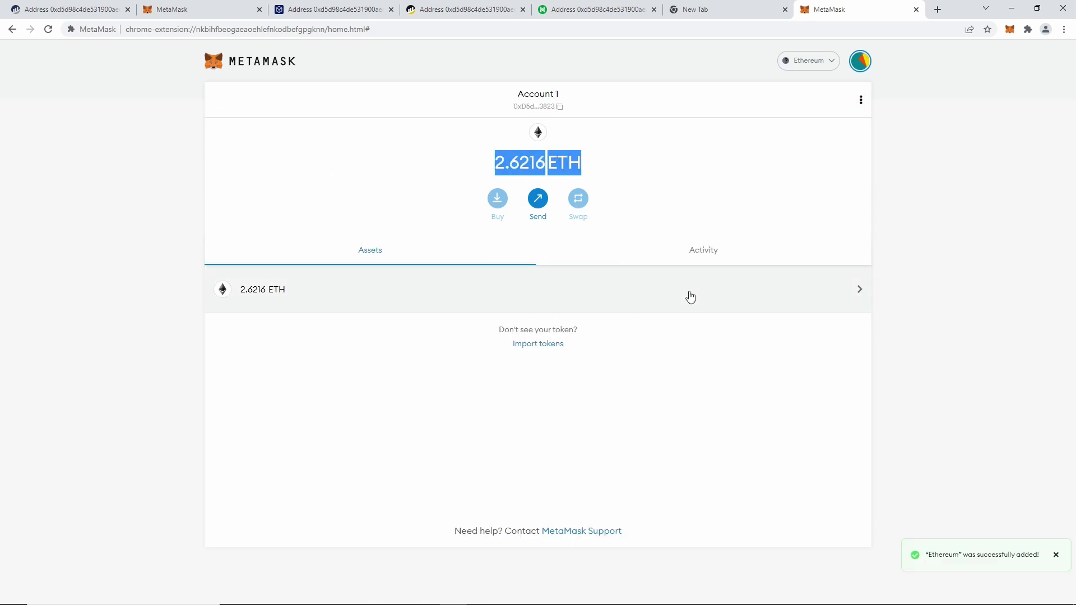
key(ctrl+5)
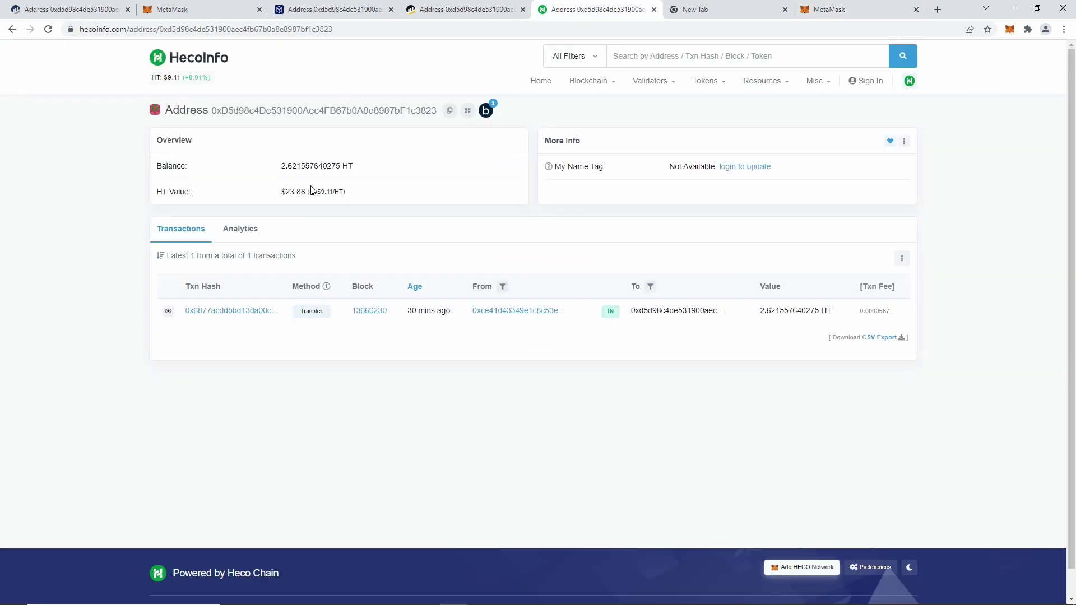
double_click(294, 168)
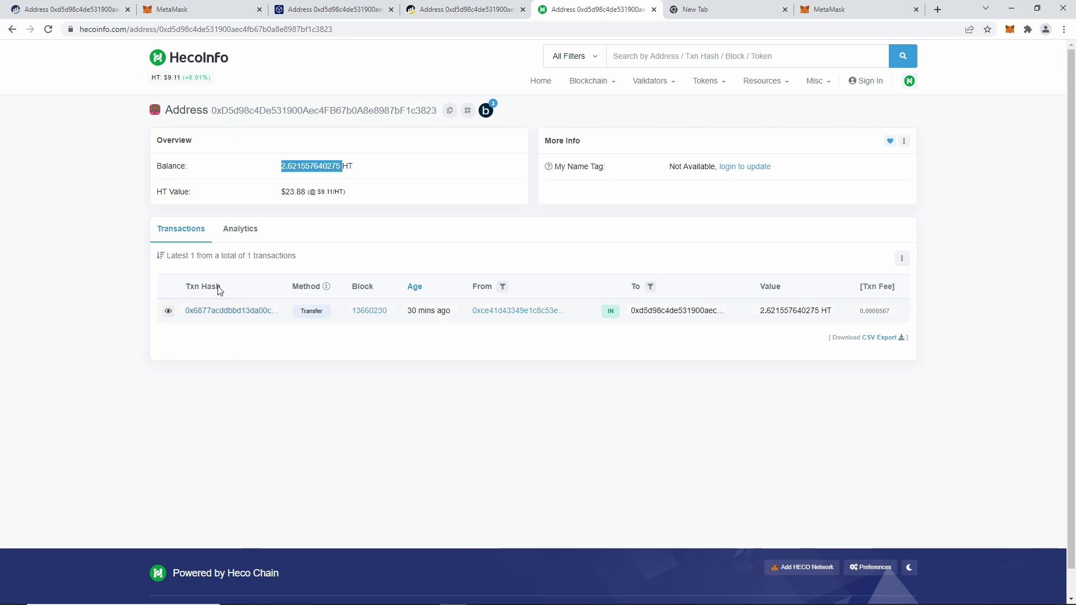
click(827, 5)
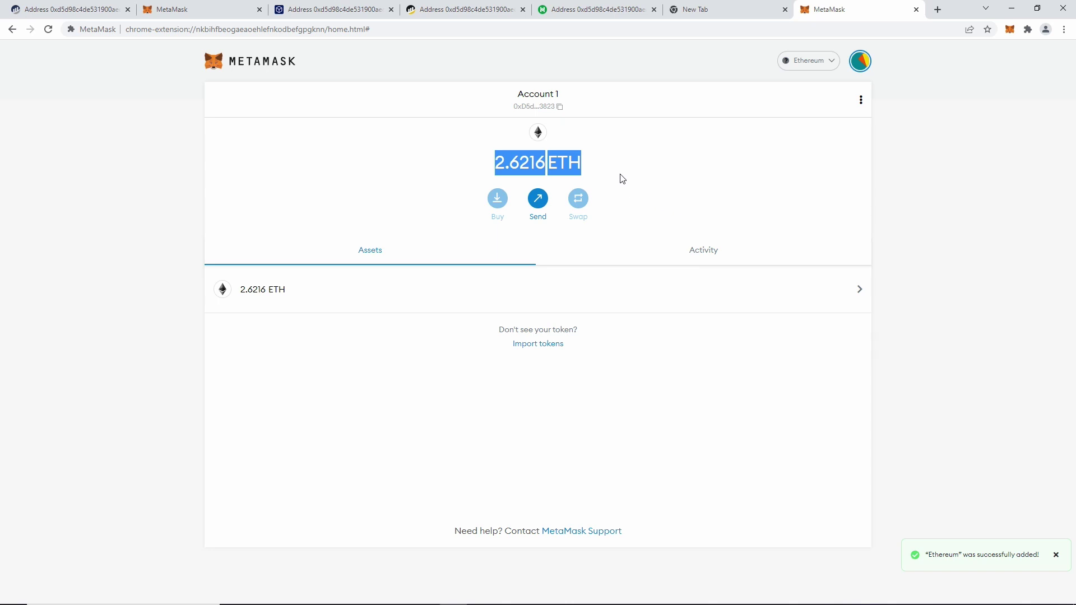
drag(596, 172, 494, 189)
Reload Etherscan's address page and compare its 0.038094602685177102 Ether balance against MetaMask's figure.
key(ctrl+5)
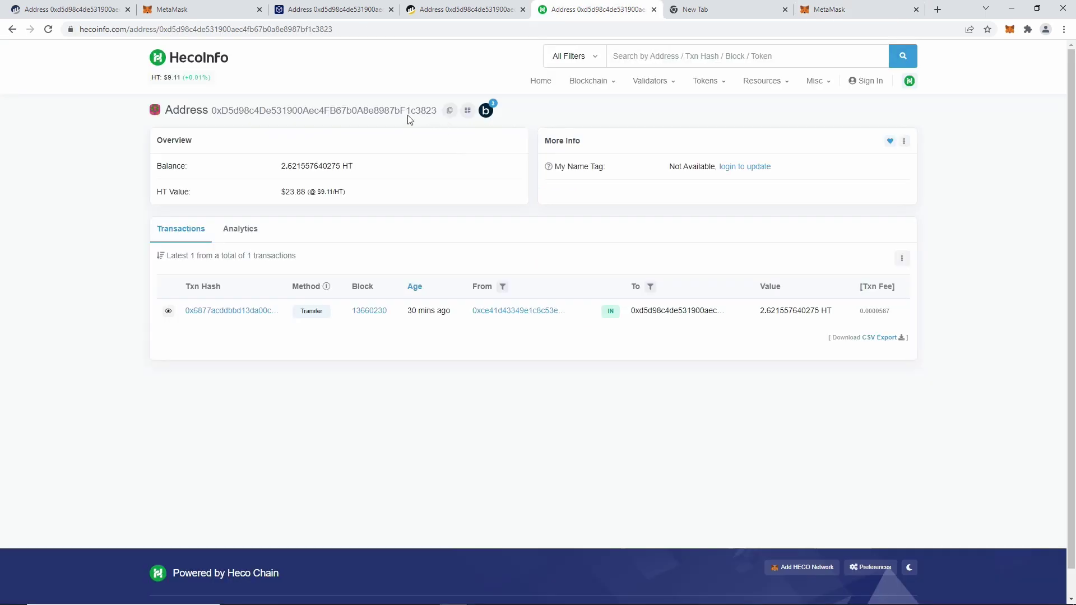
click(68, 10)
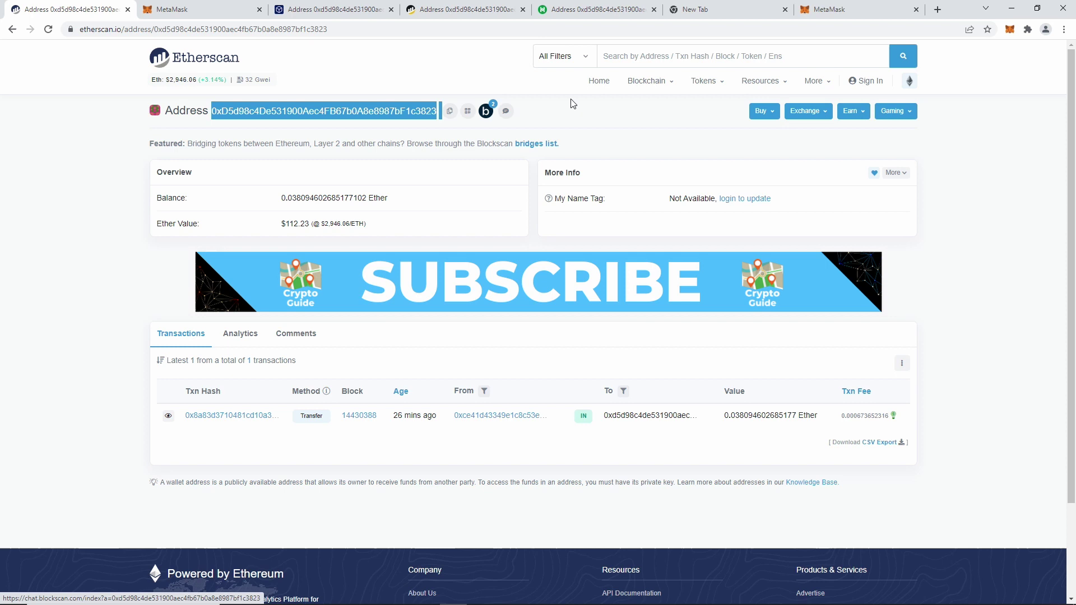
click(628, 56)
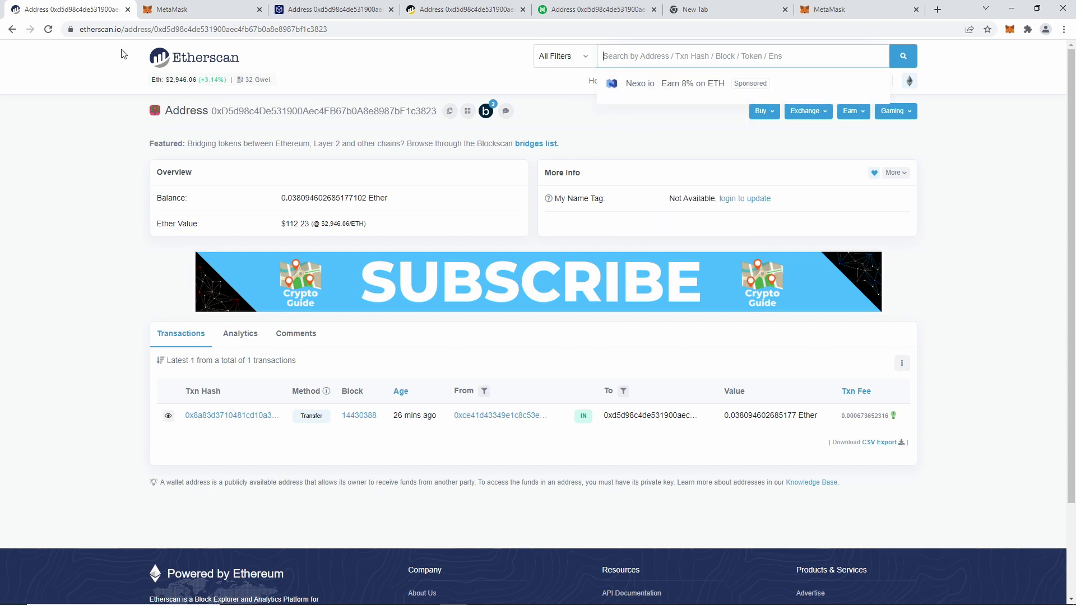
click(48, 29)
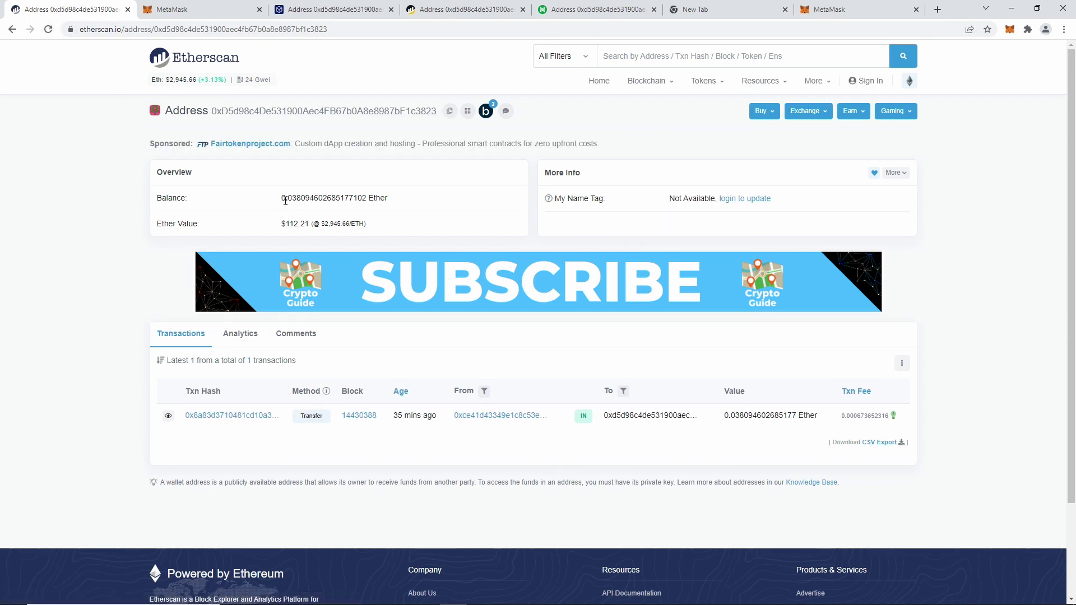
drag(281, 198, 350, 197)
click(854, 9)
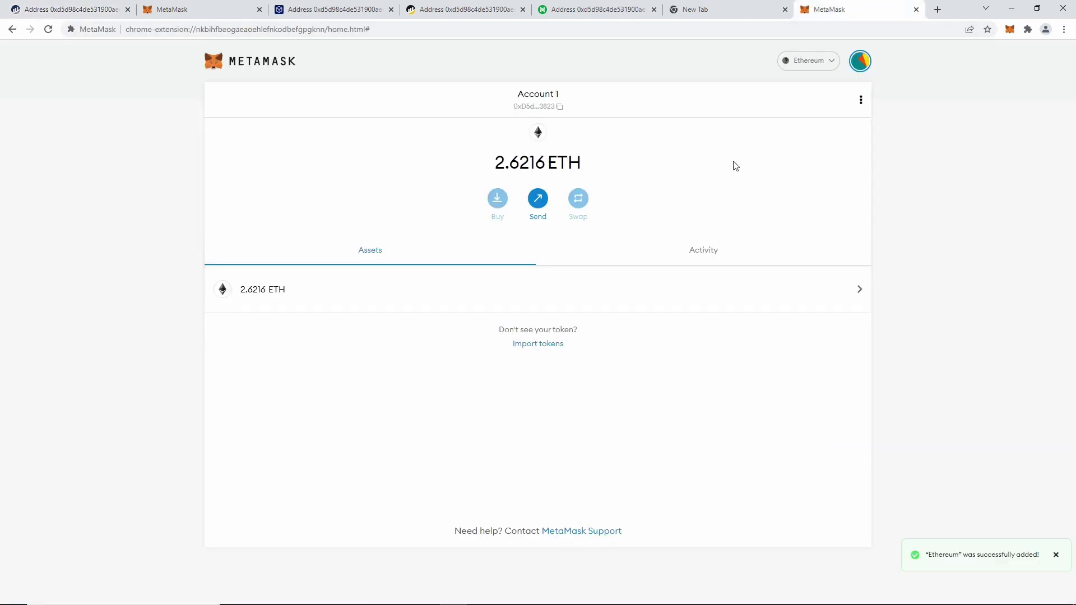
key(ctrl+Tab)
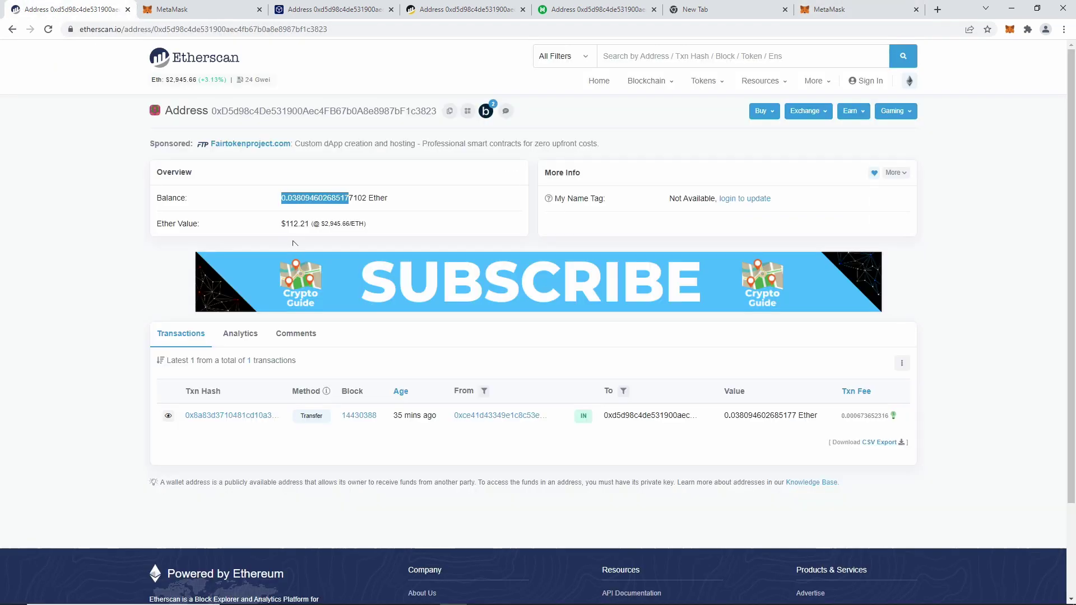